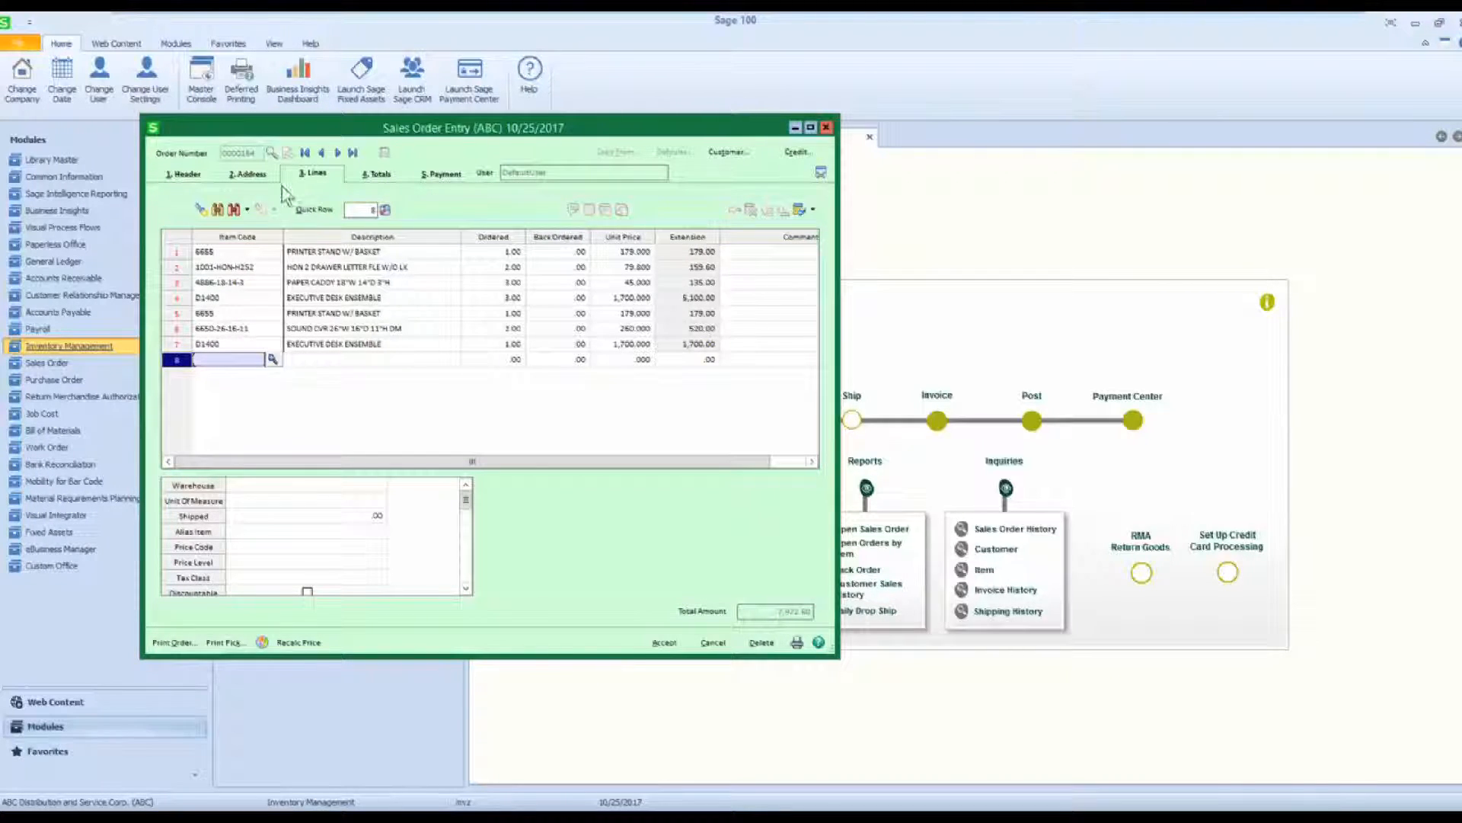
Add printer stand 6655 on line 8 by picking its customer alias 6655ORG from the alias item list, and check the alias item detail.
left_click(201, 209)
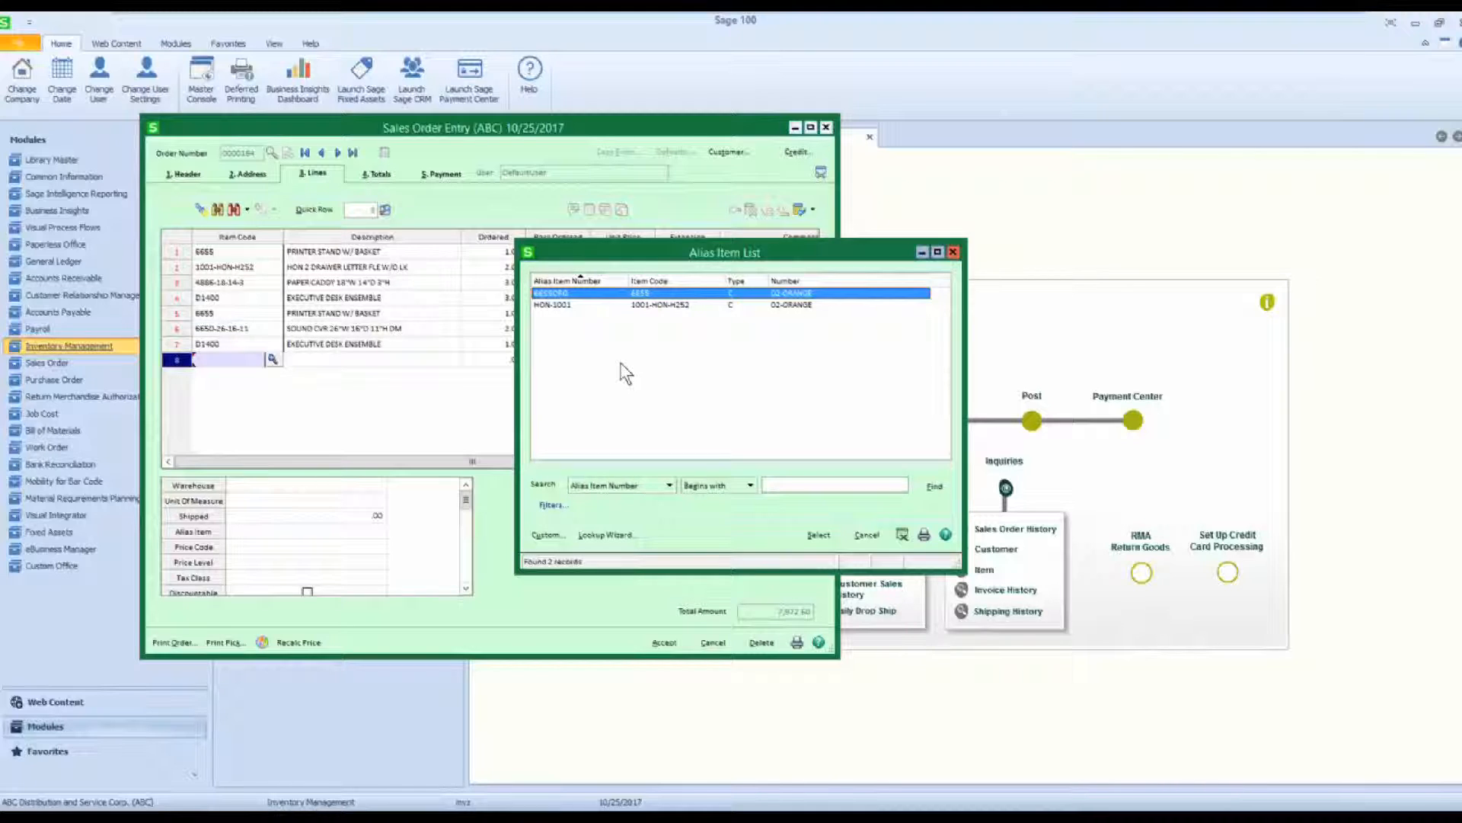
double_click(573, 296)
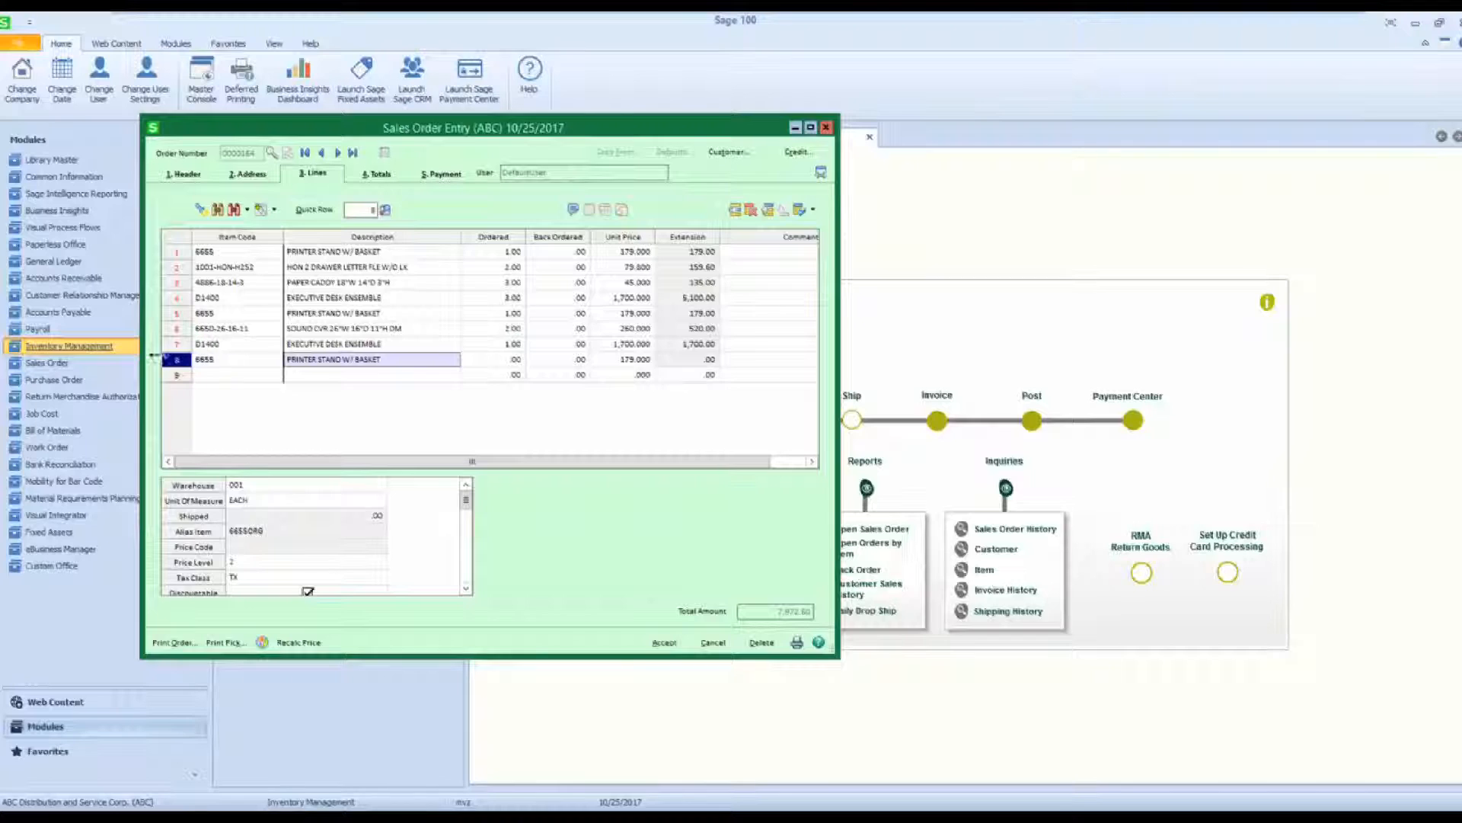
left_click(483, 359)
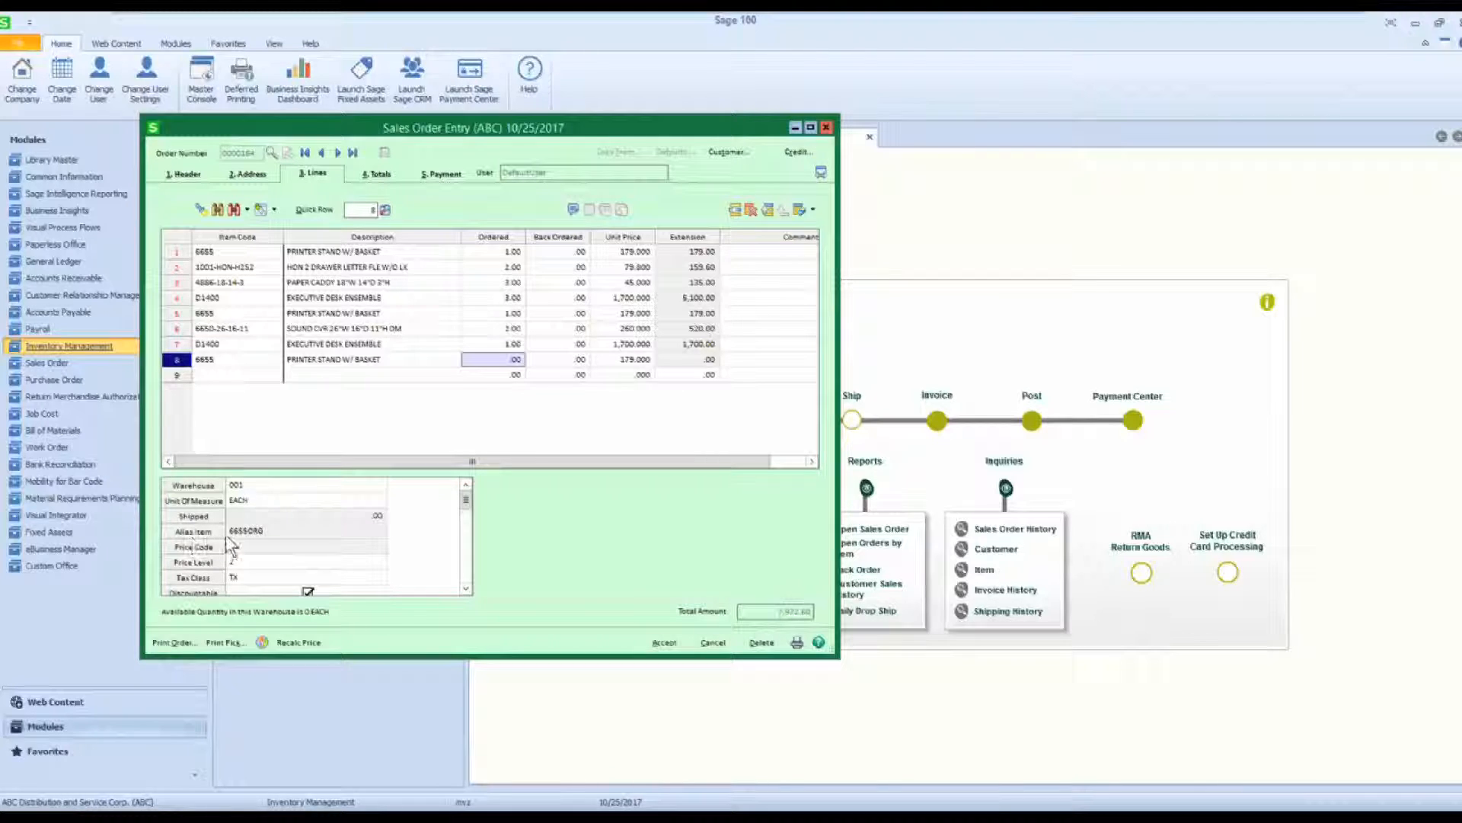
left_click(268, 527)
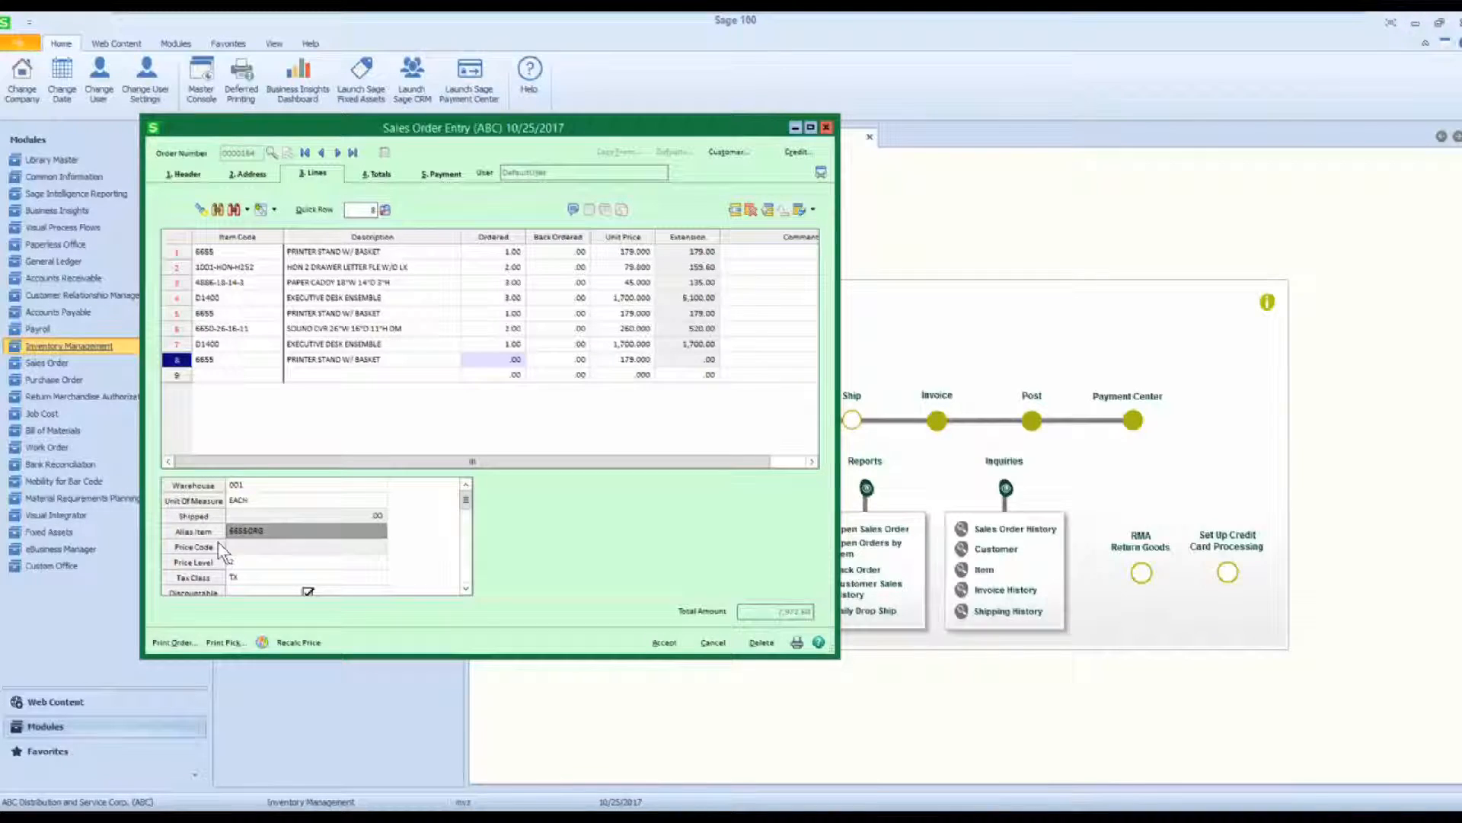
Add the executive desk ensemble D1400 on line 9 from the bill of materials list, ordering it as a kit from stock.
left_click(233, 374)
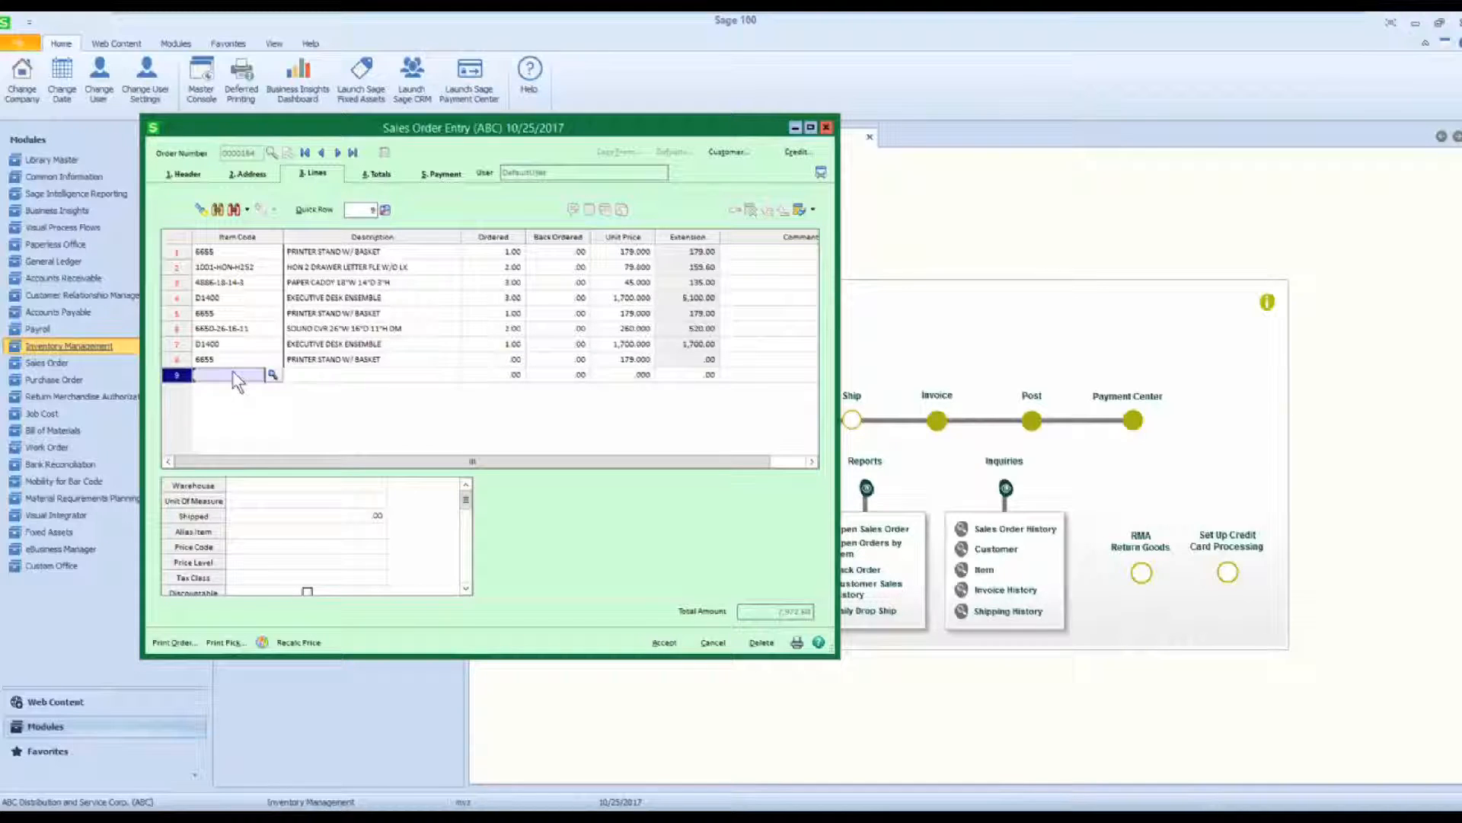
left_click(218, 211)
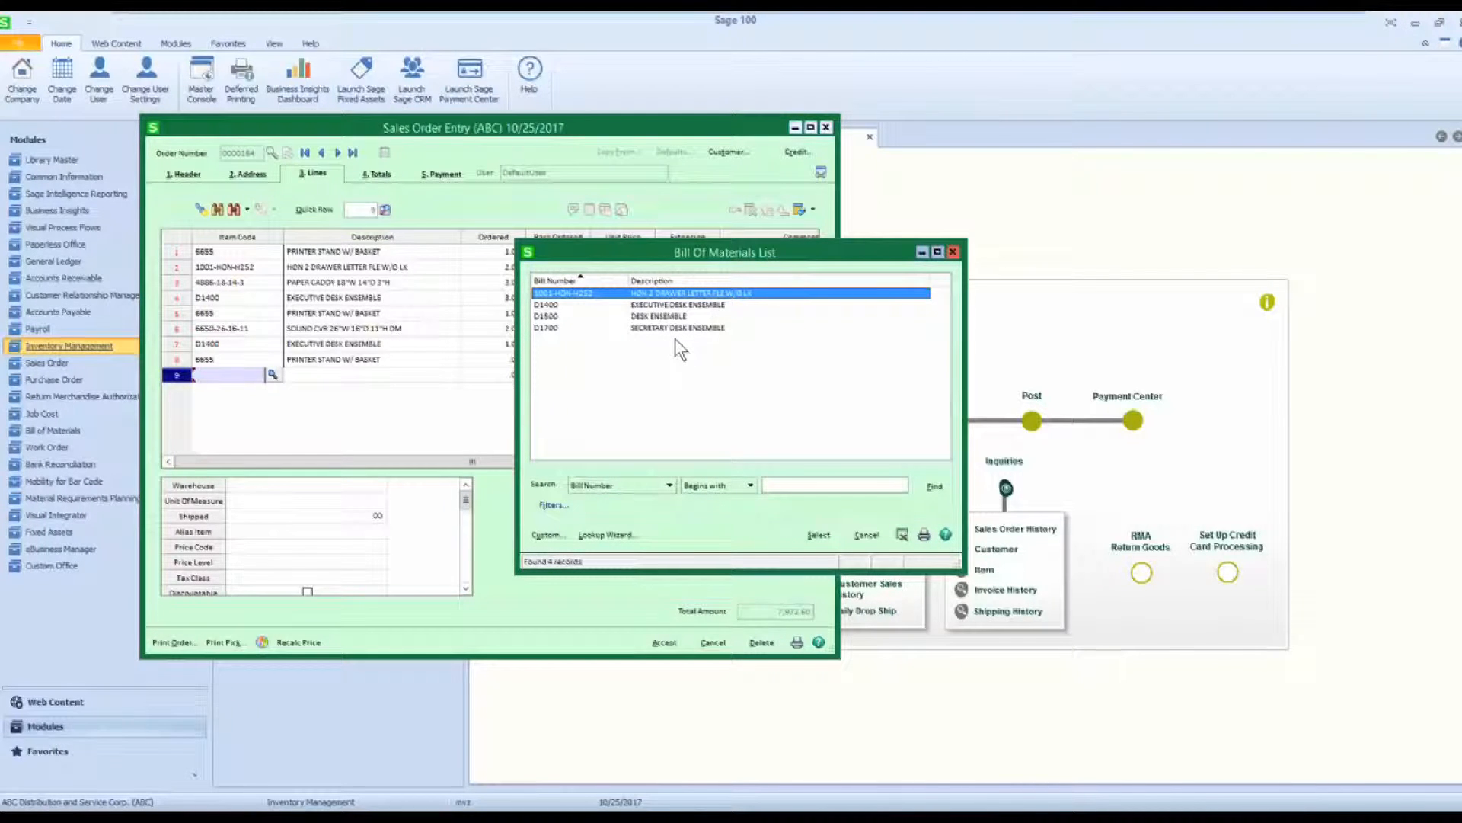
left_click(556, 305)
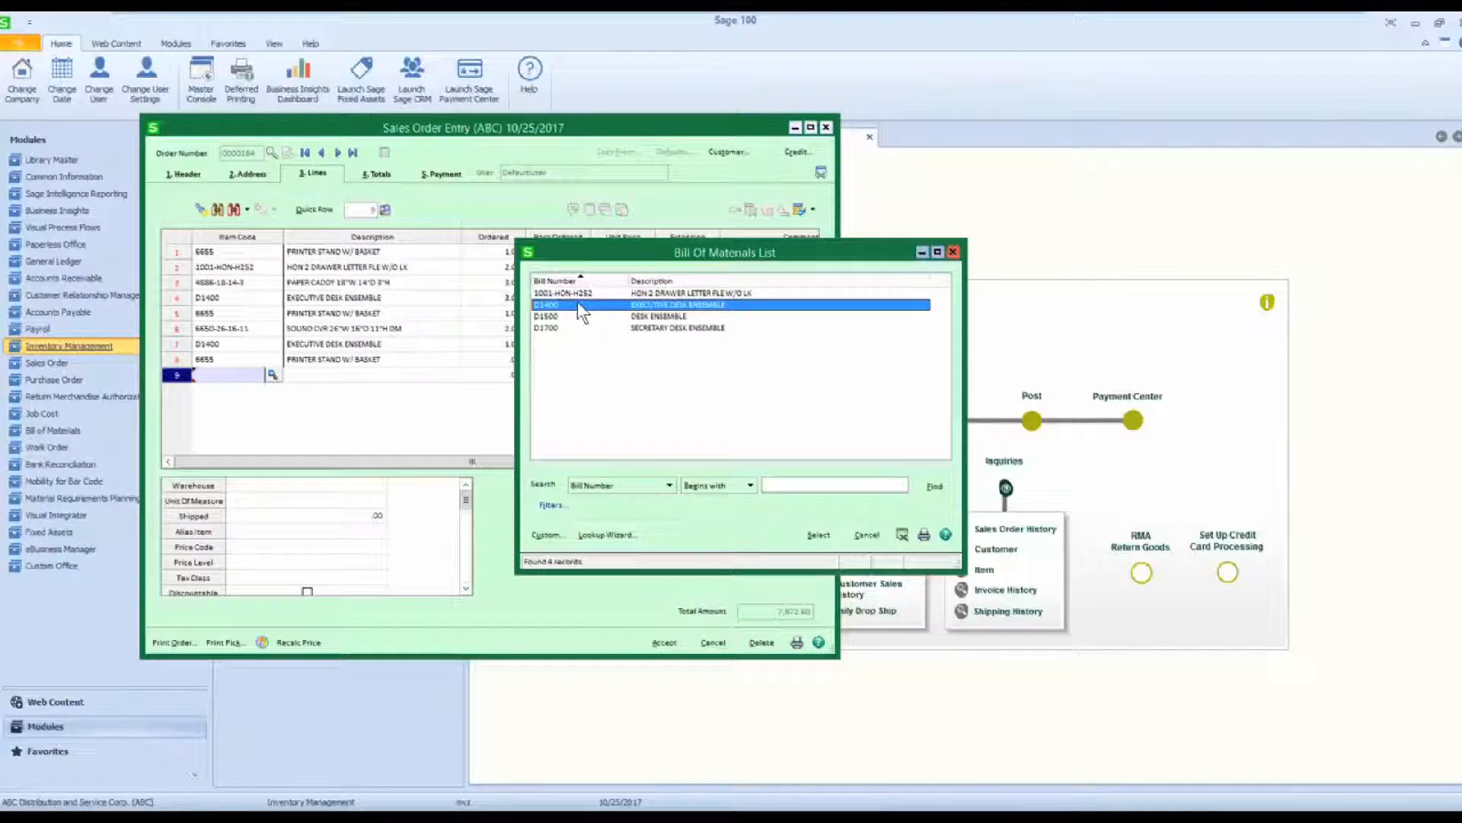
double_click(577, 304)
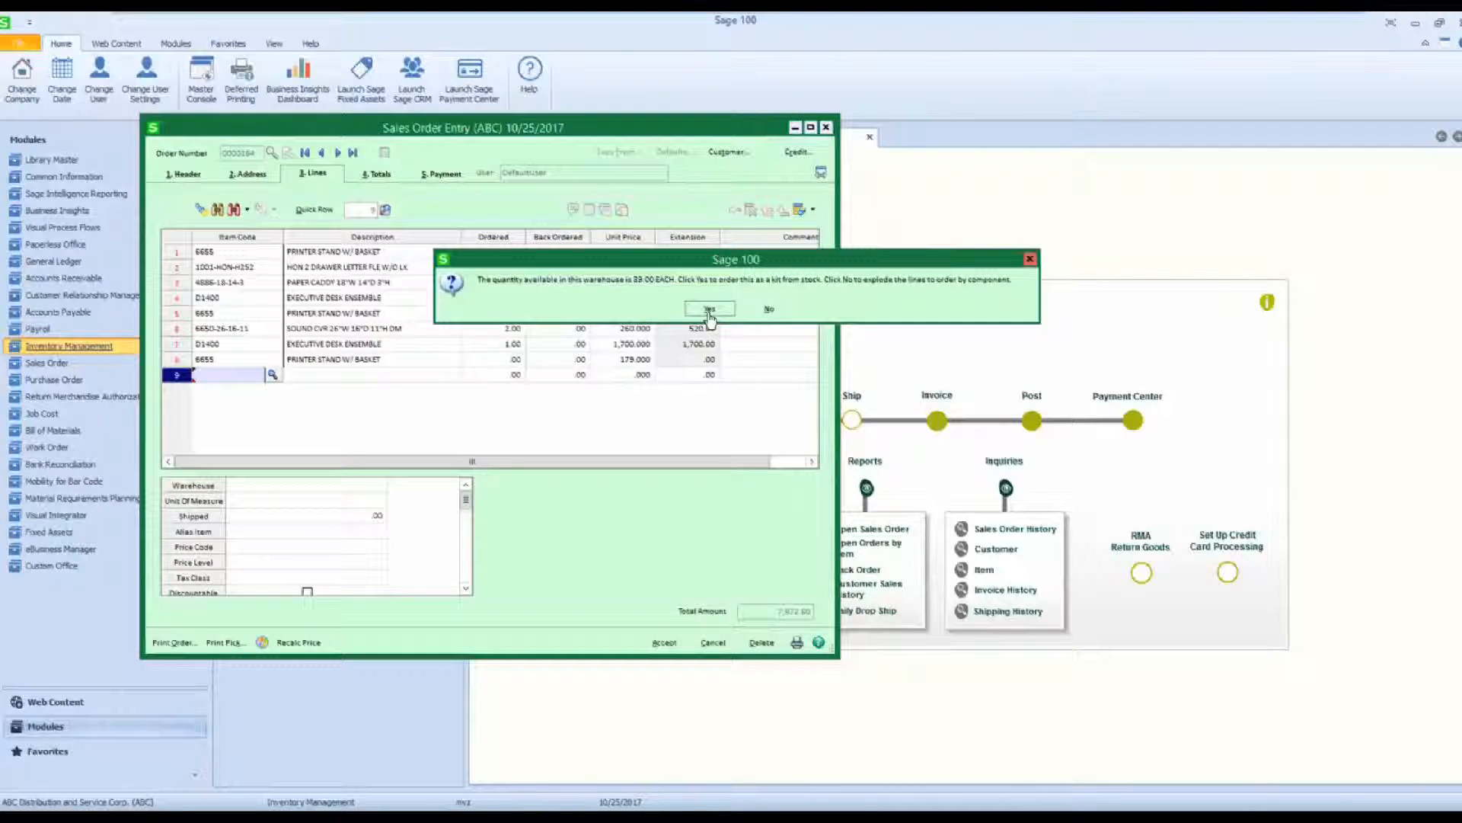
left_click(709, 309)
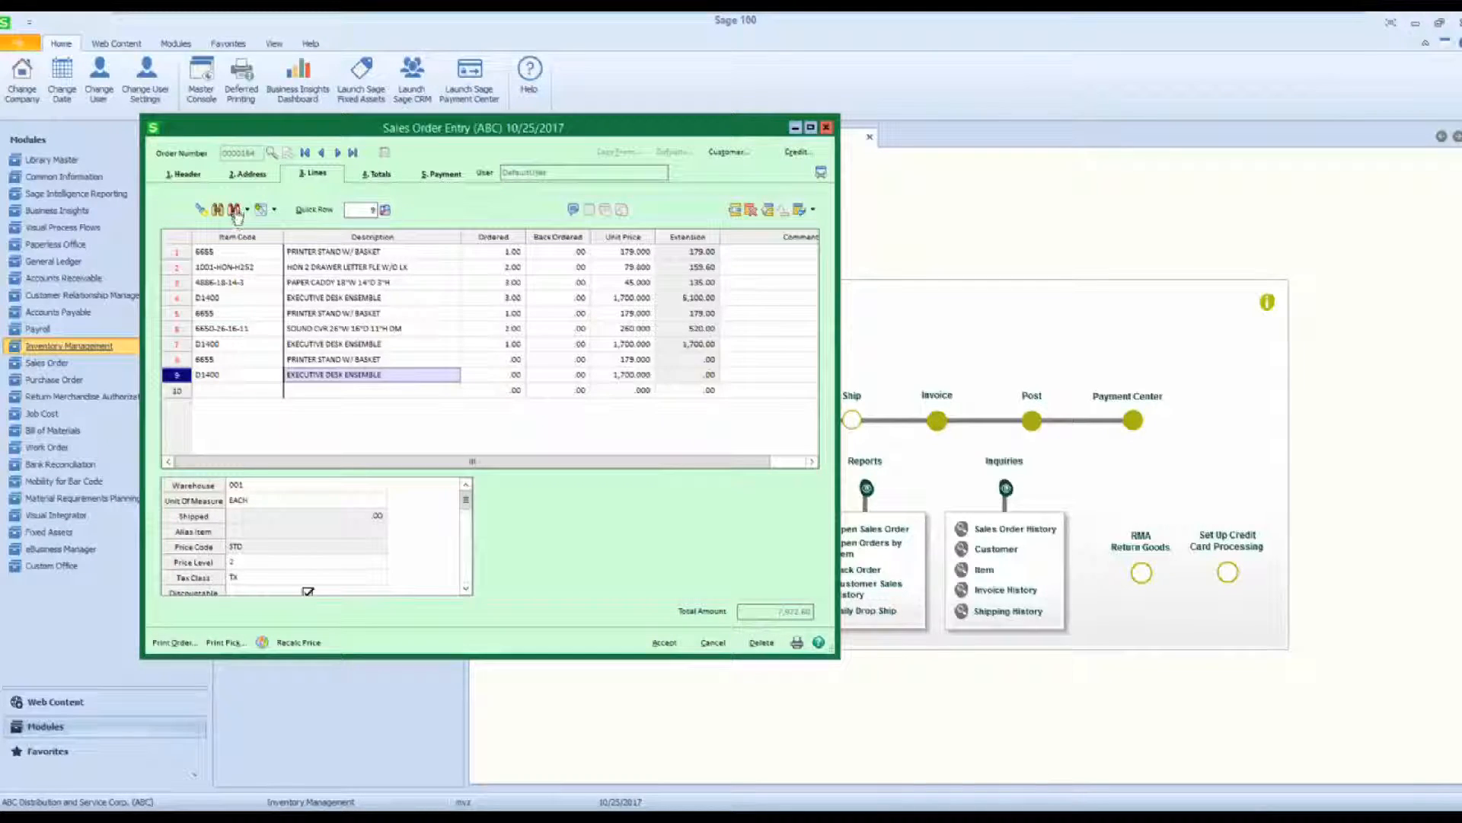
left_click(238, 390)
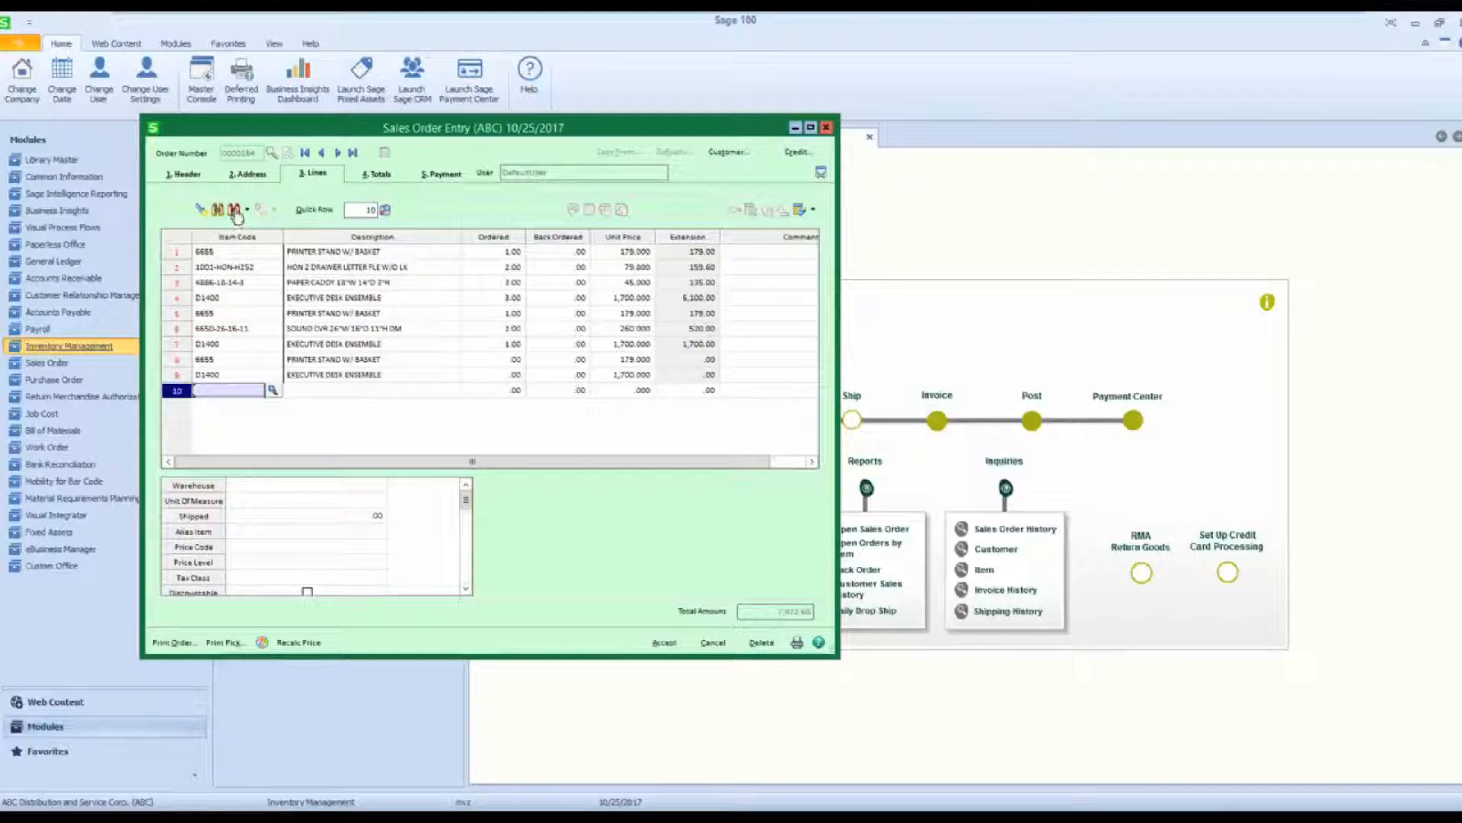
left_click(235, 214)
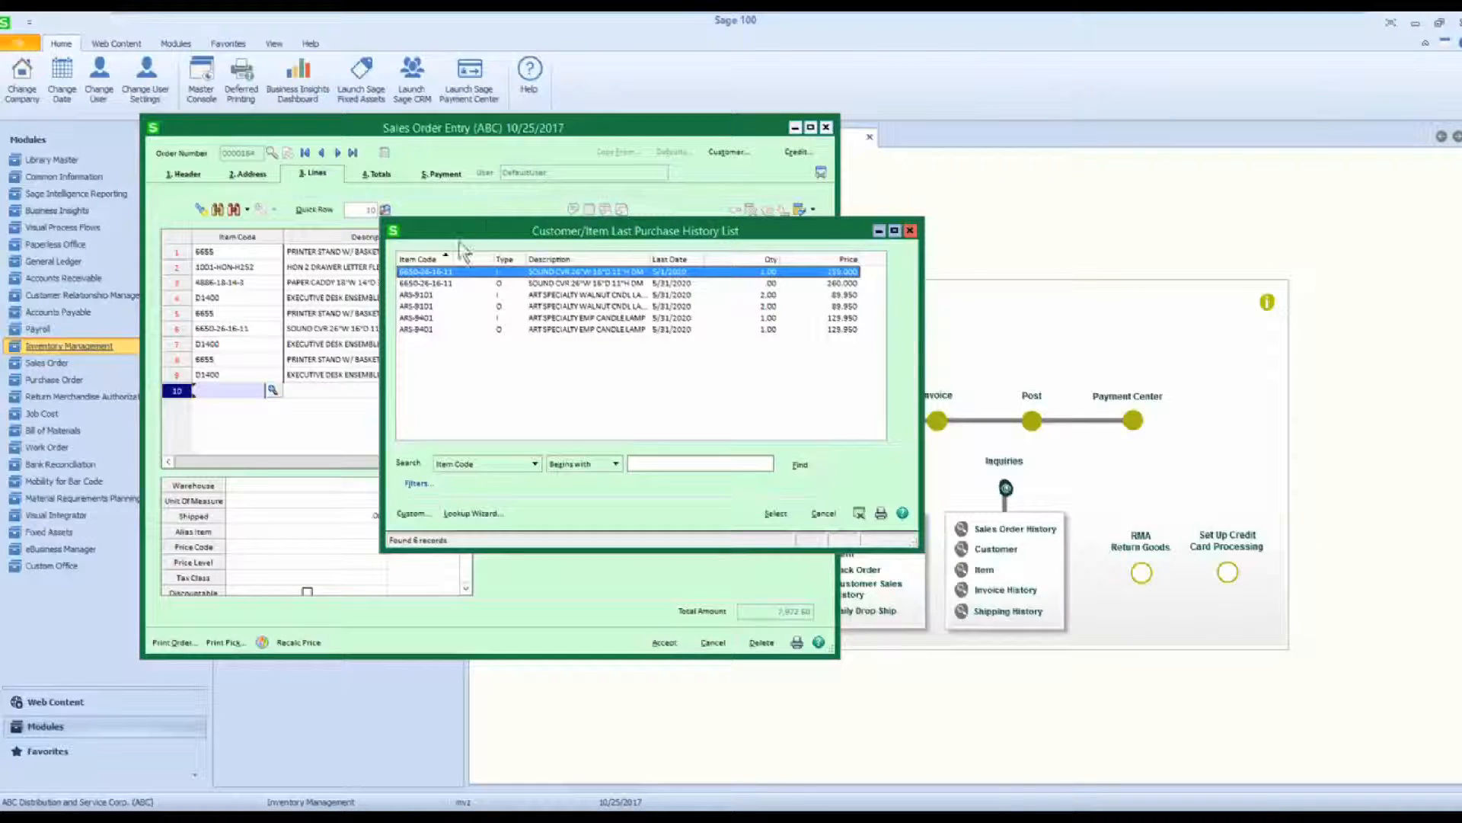
double_click(466, 271)
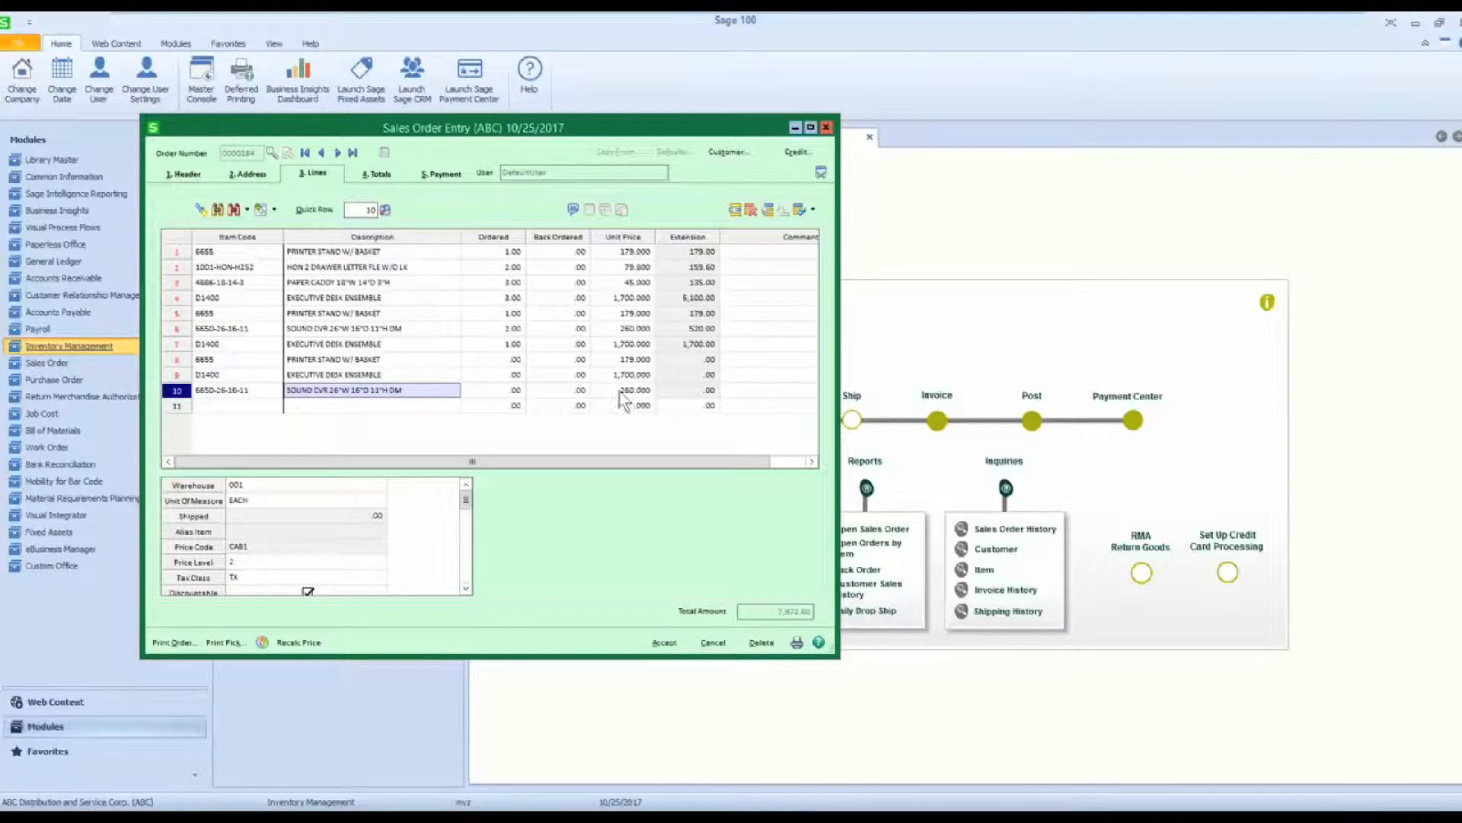
left_click(491, 392)
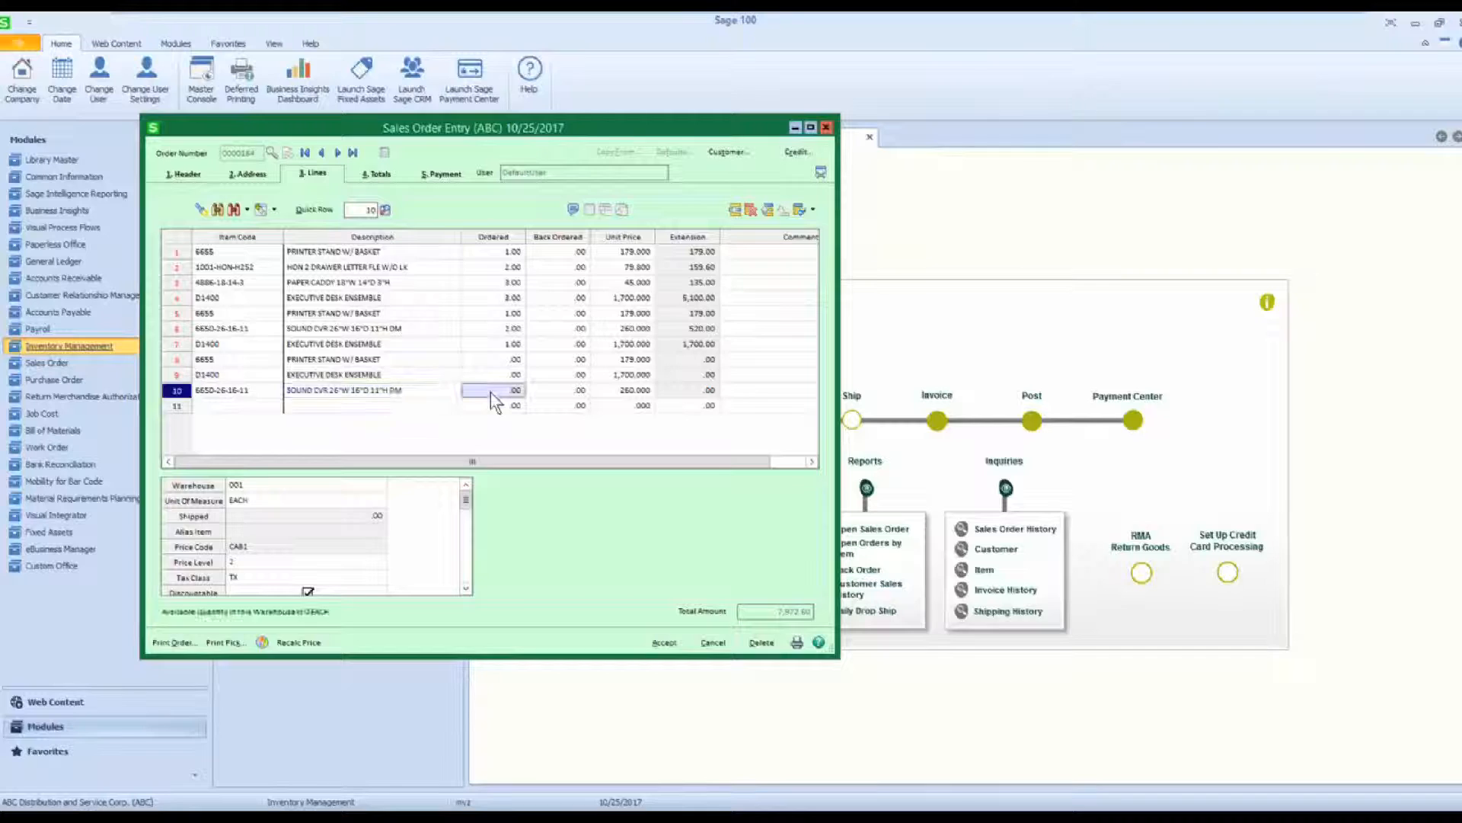
type("1")
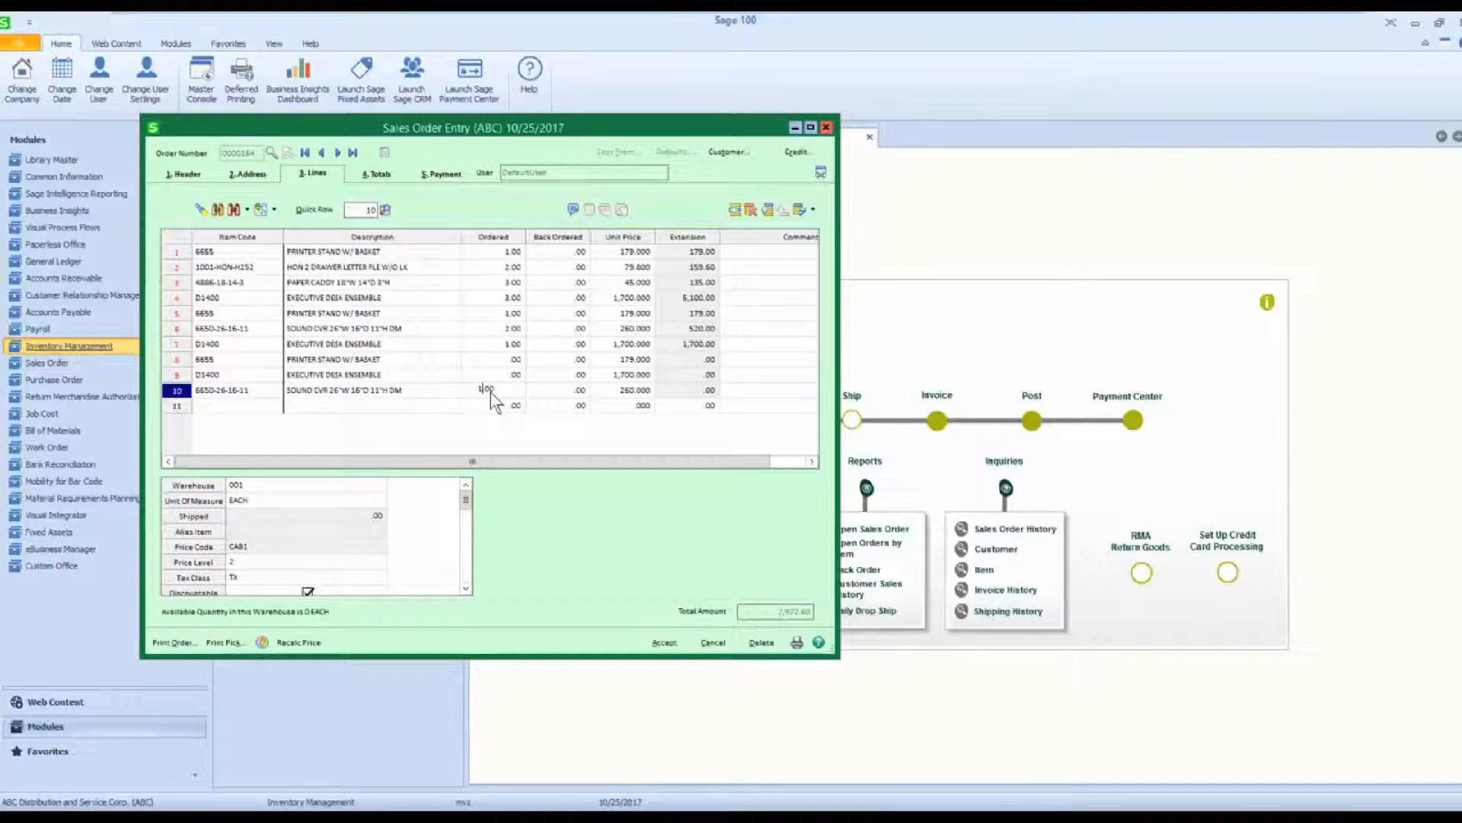
key("Tab")
left_click(796, 506)
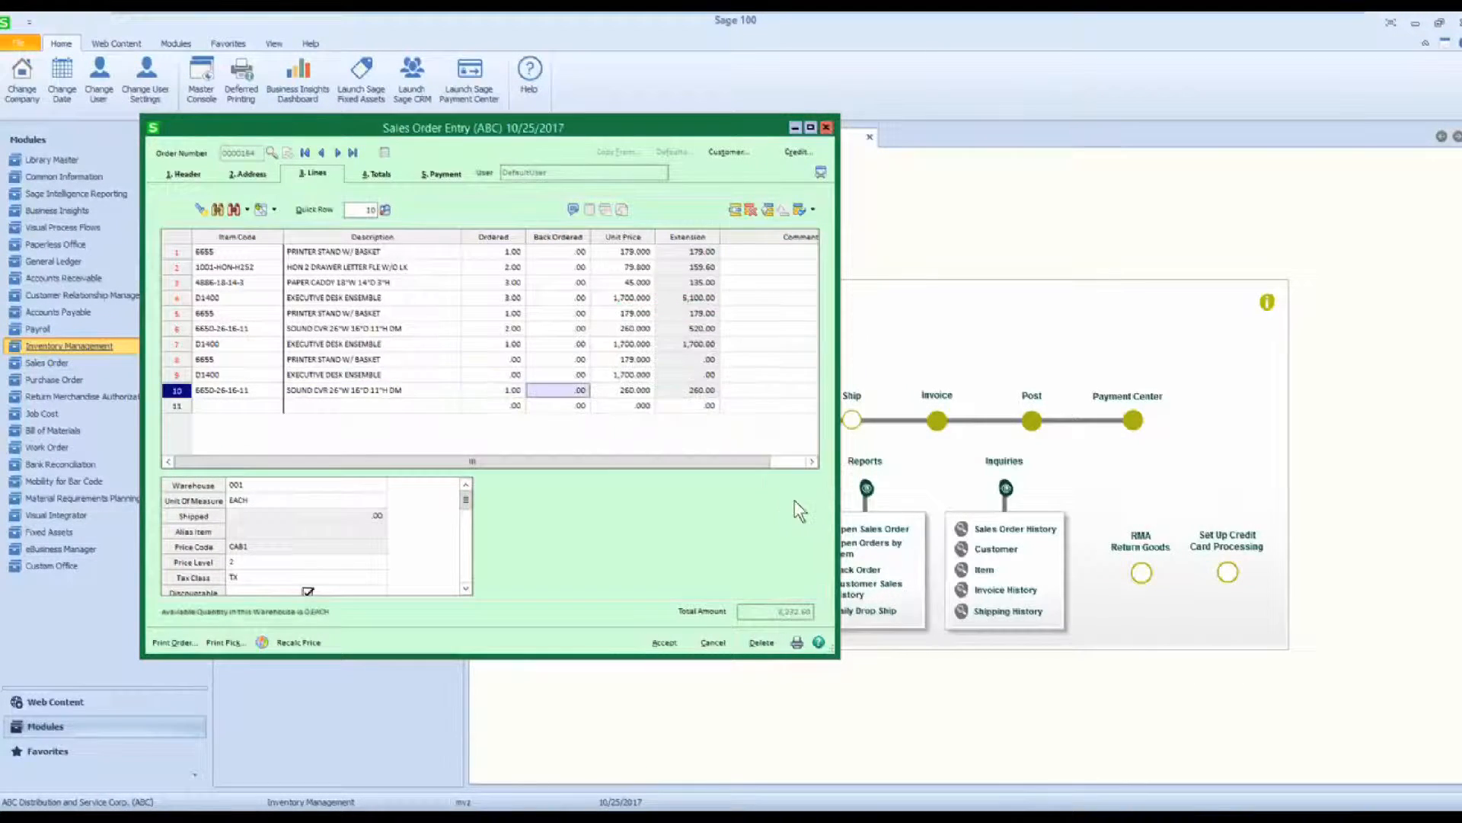
Apply the unit price 259.000 to the sound cover on line 10 and complete the line.
left_click(248, 211)
left_click(256, 228)
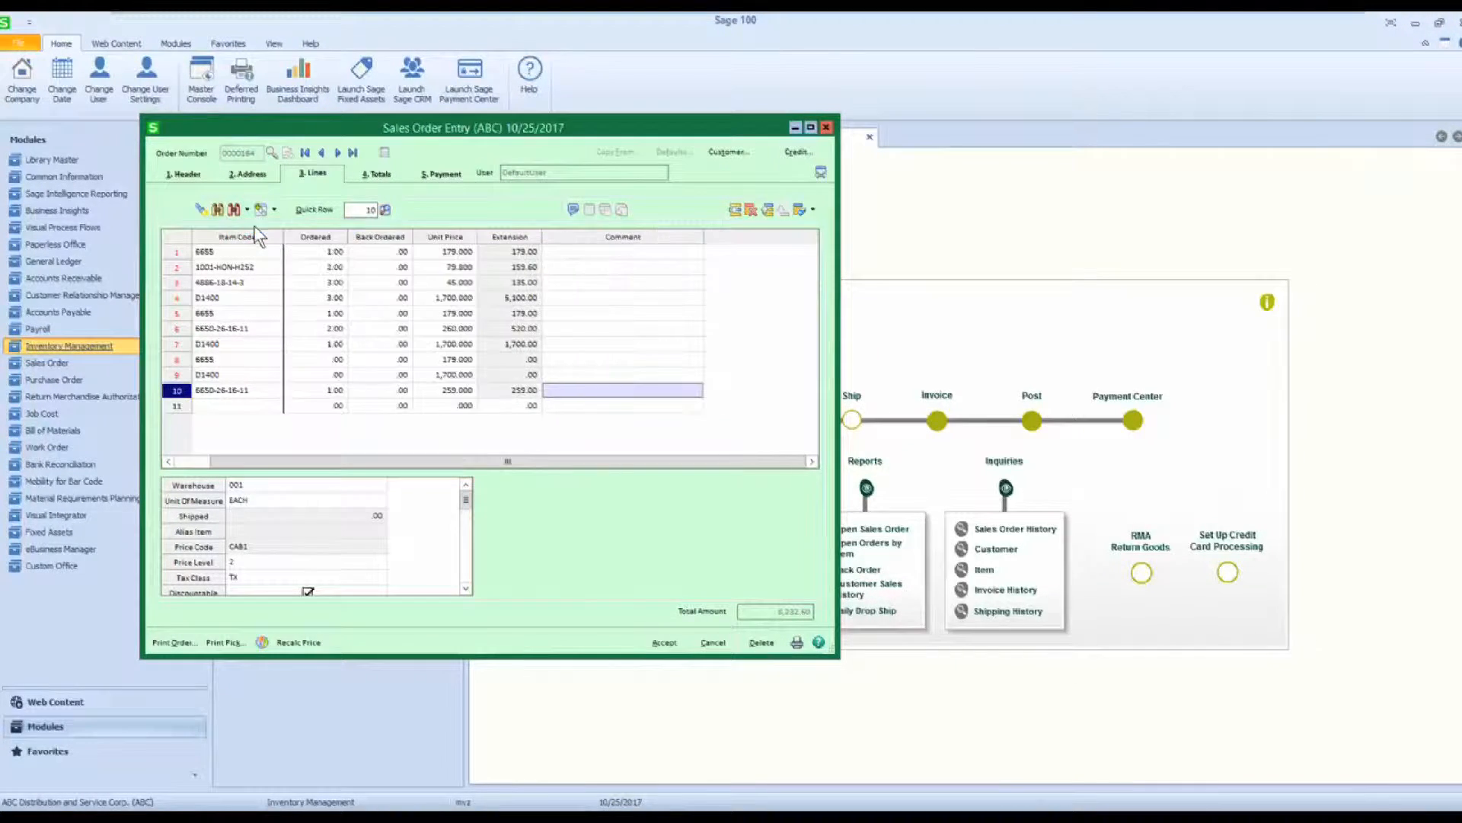
key("Return")
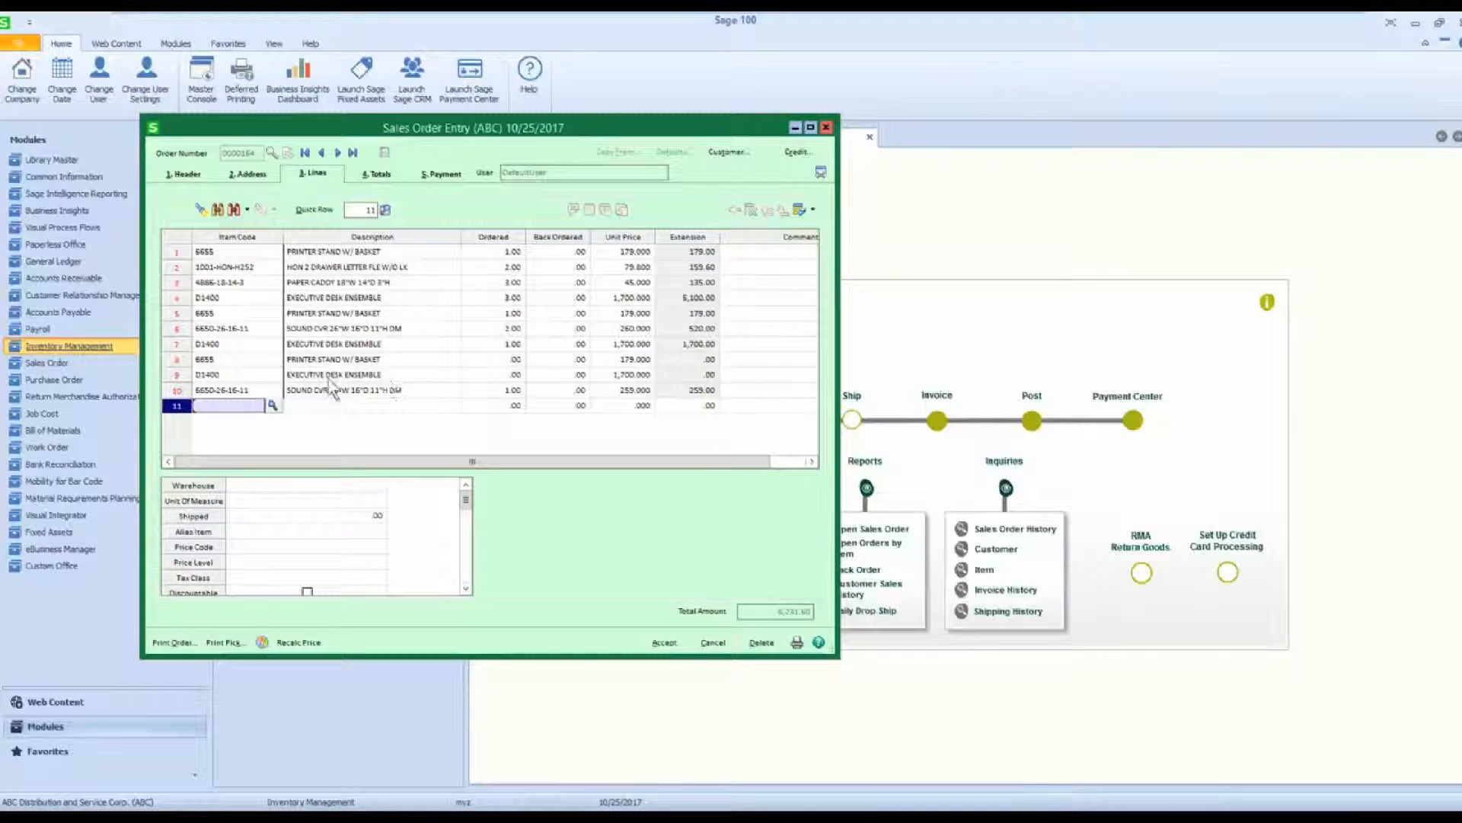
Check the quantities by warehouse and the item status of the printer stand 6655 on line 1.
left_click(232, 252)
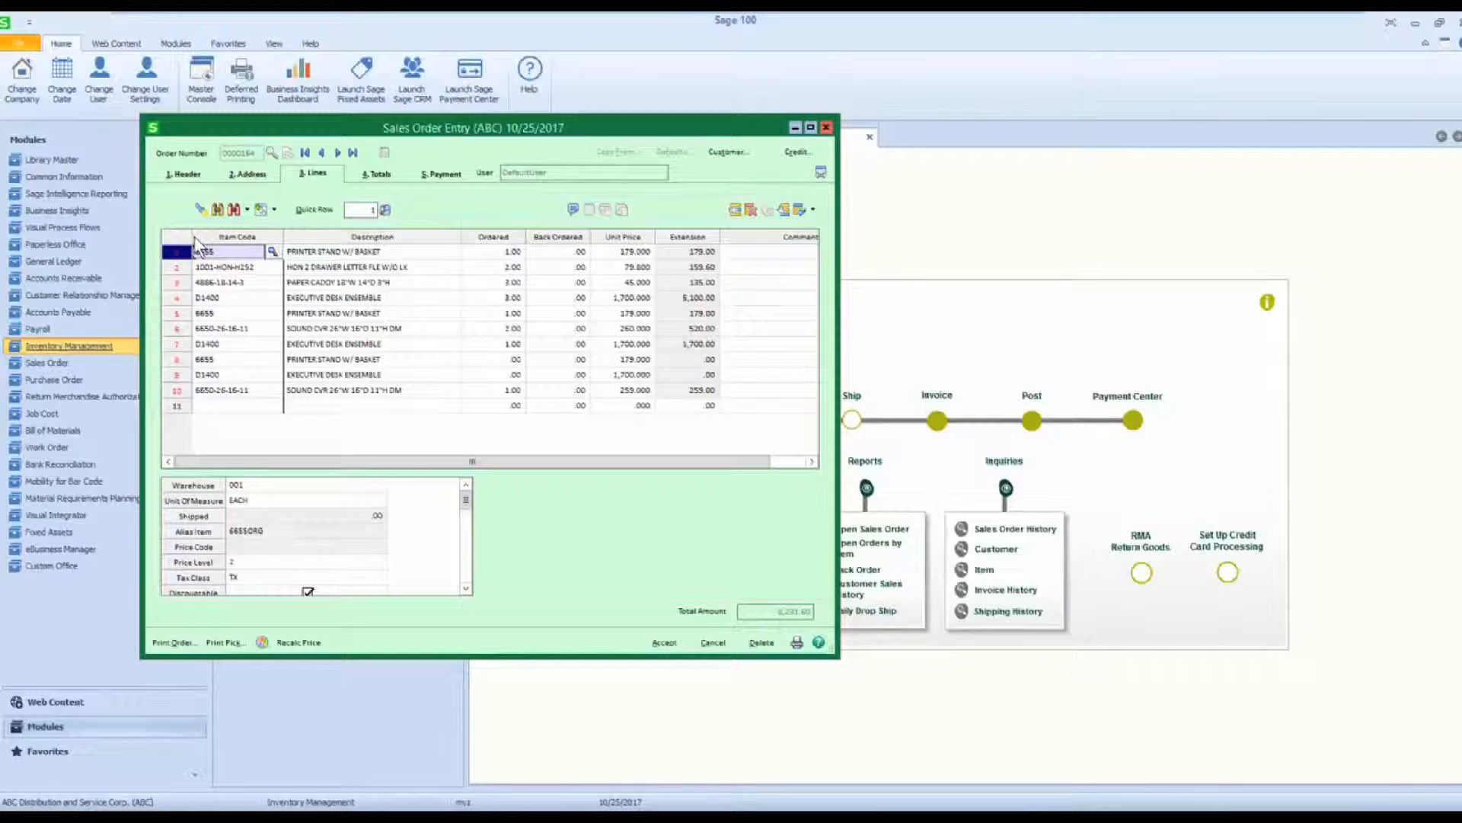
left_click(261, 210)
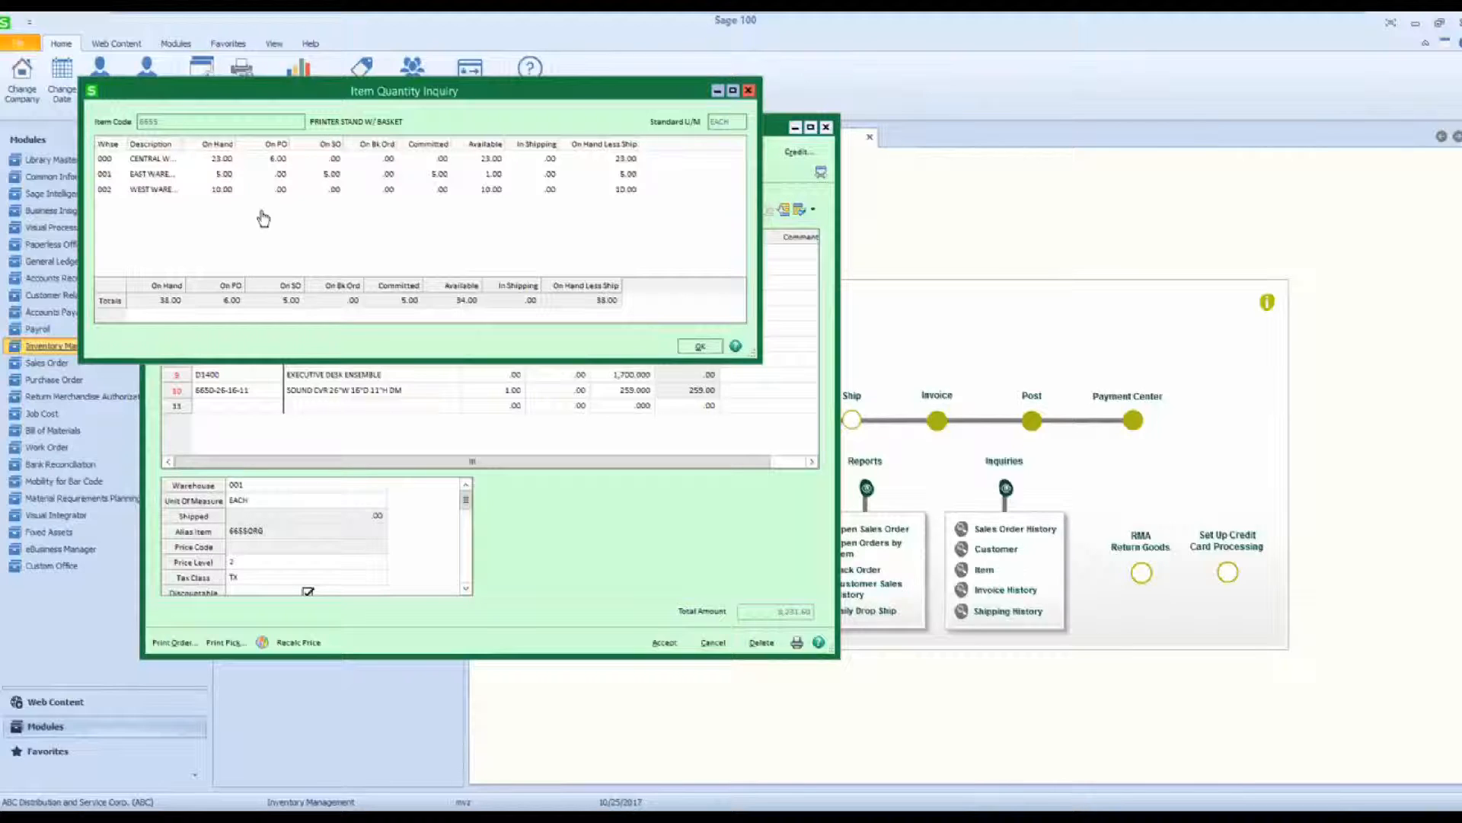
left_click(749, 91)
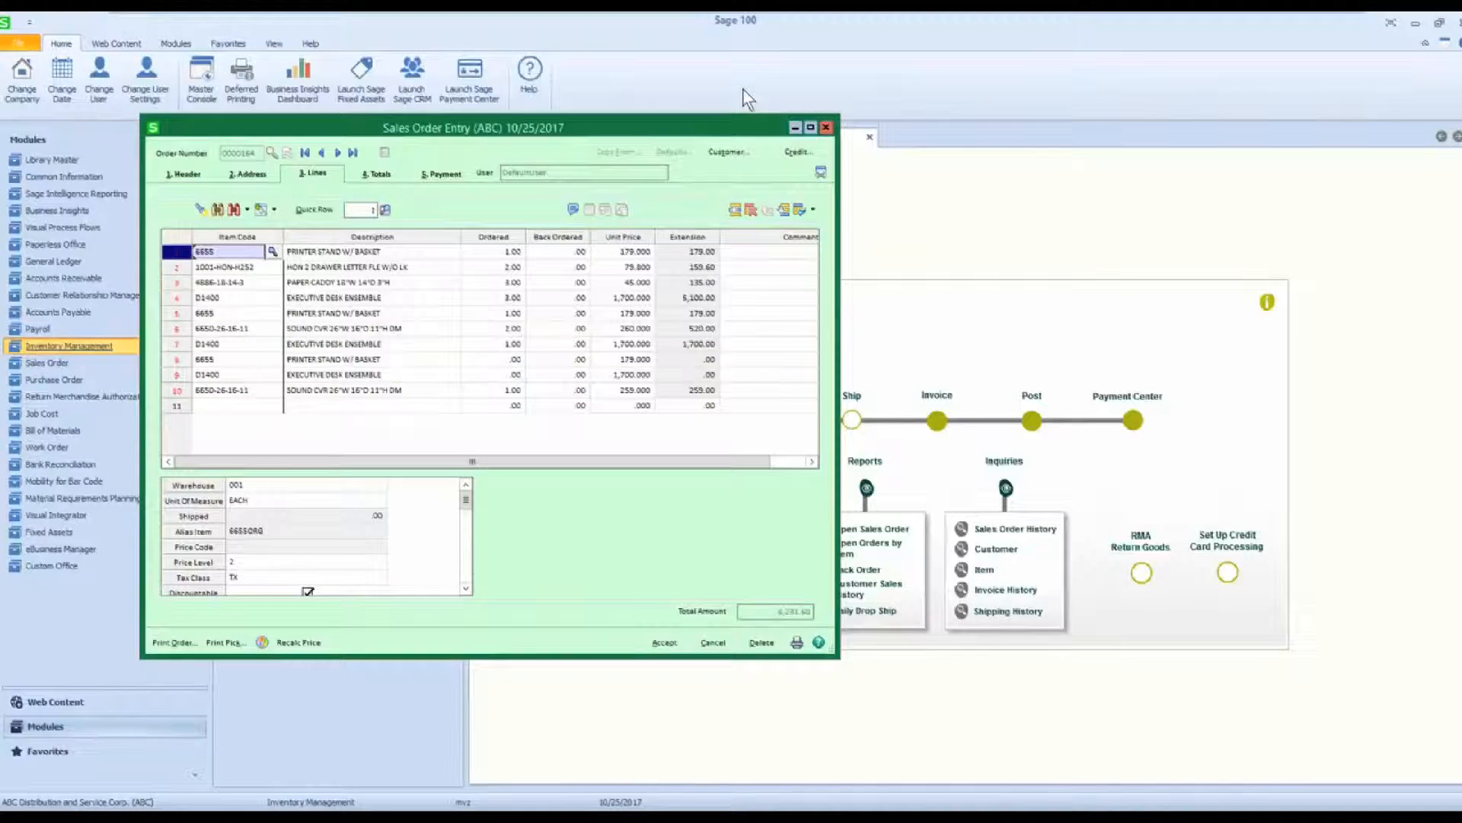
left_click(276, 213)
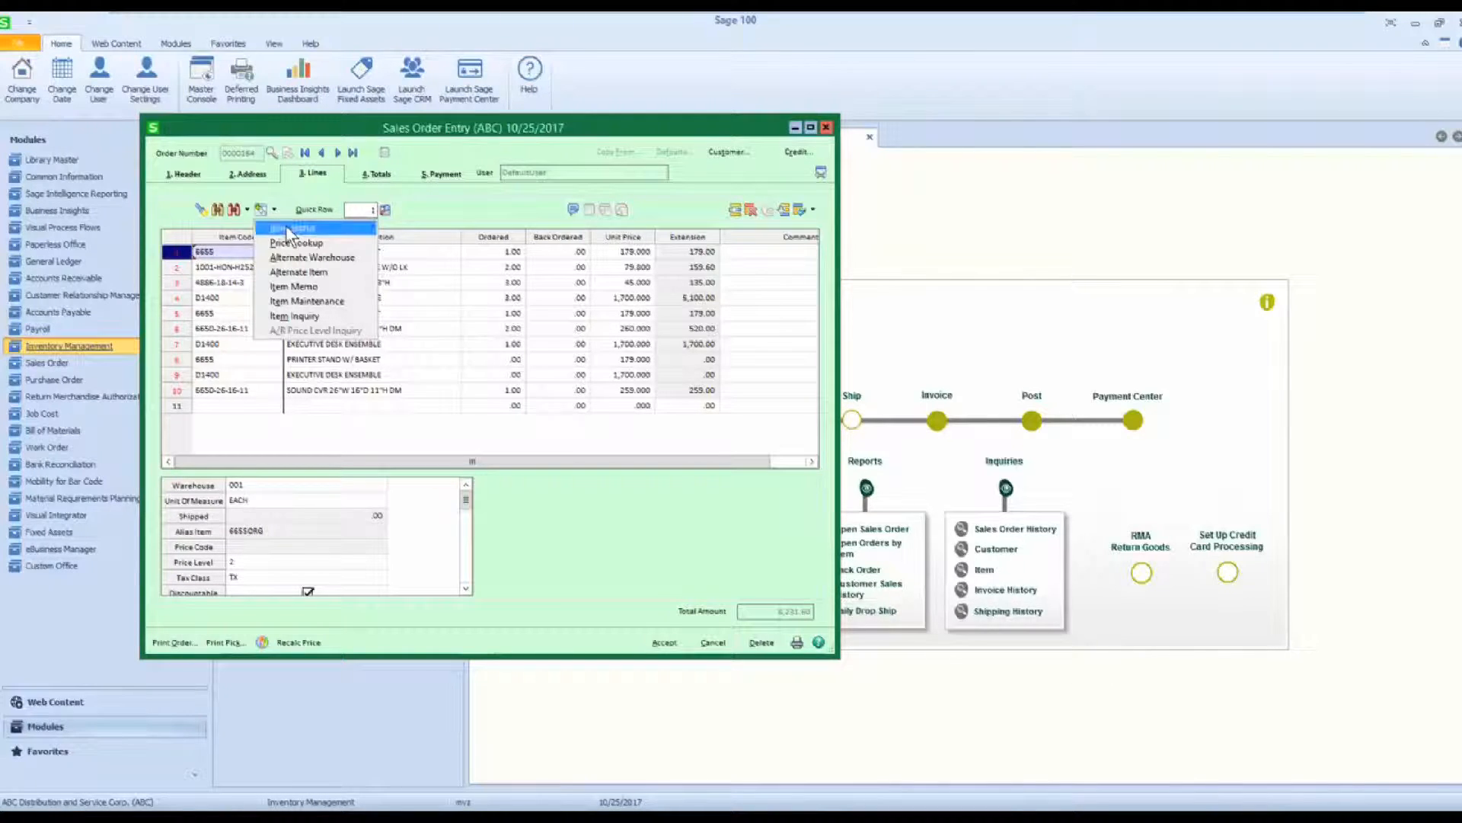
left_click(289, 228)
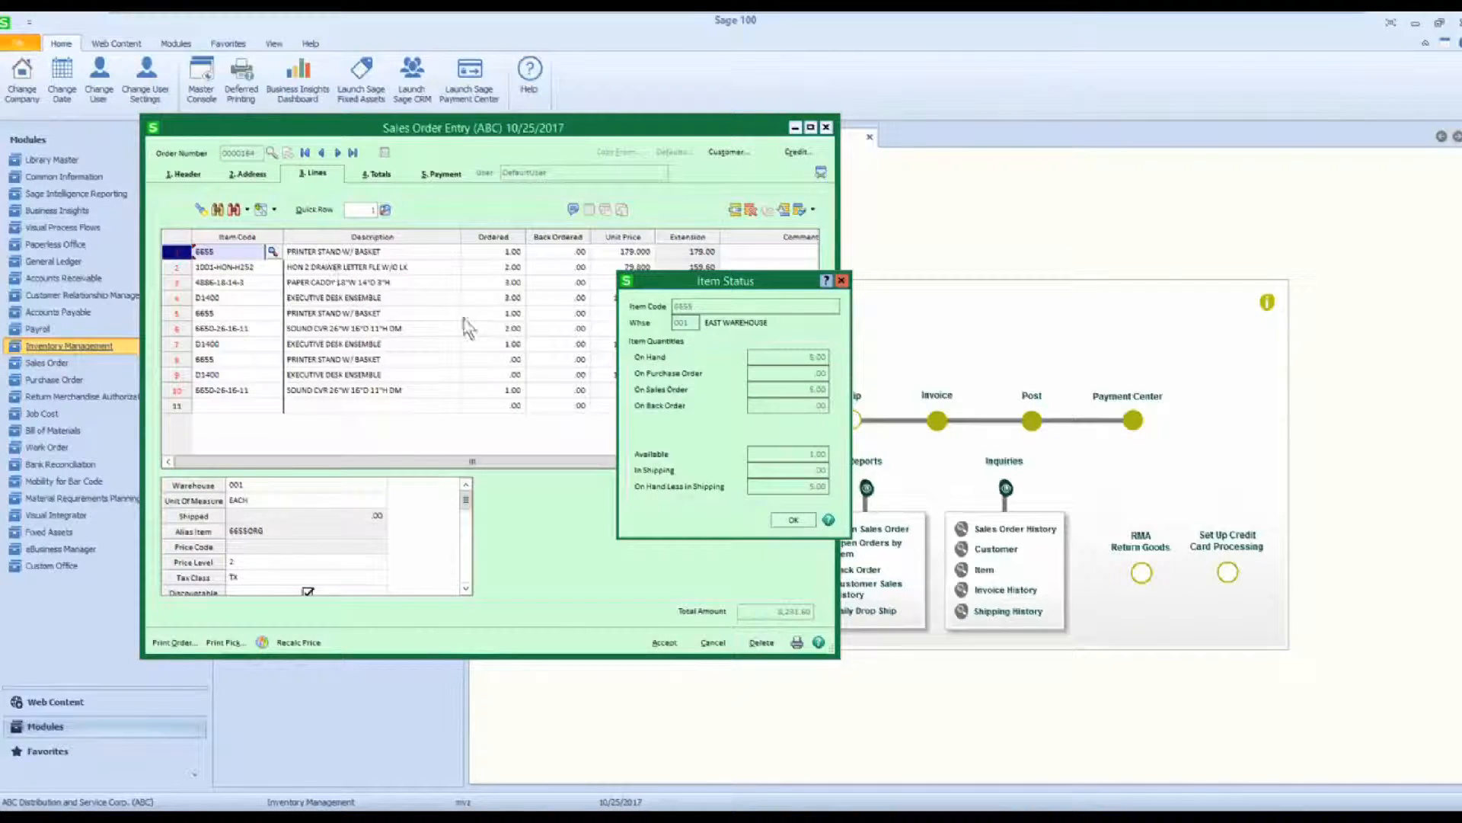
left_click(842, 281)
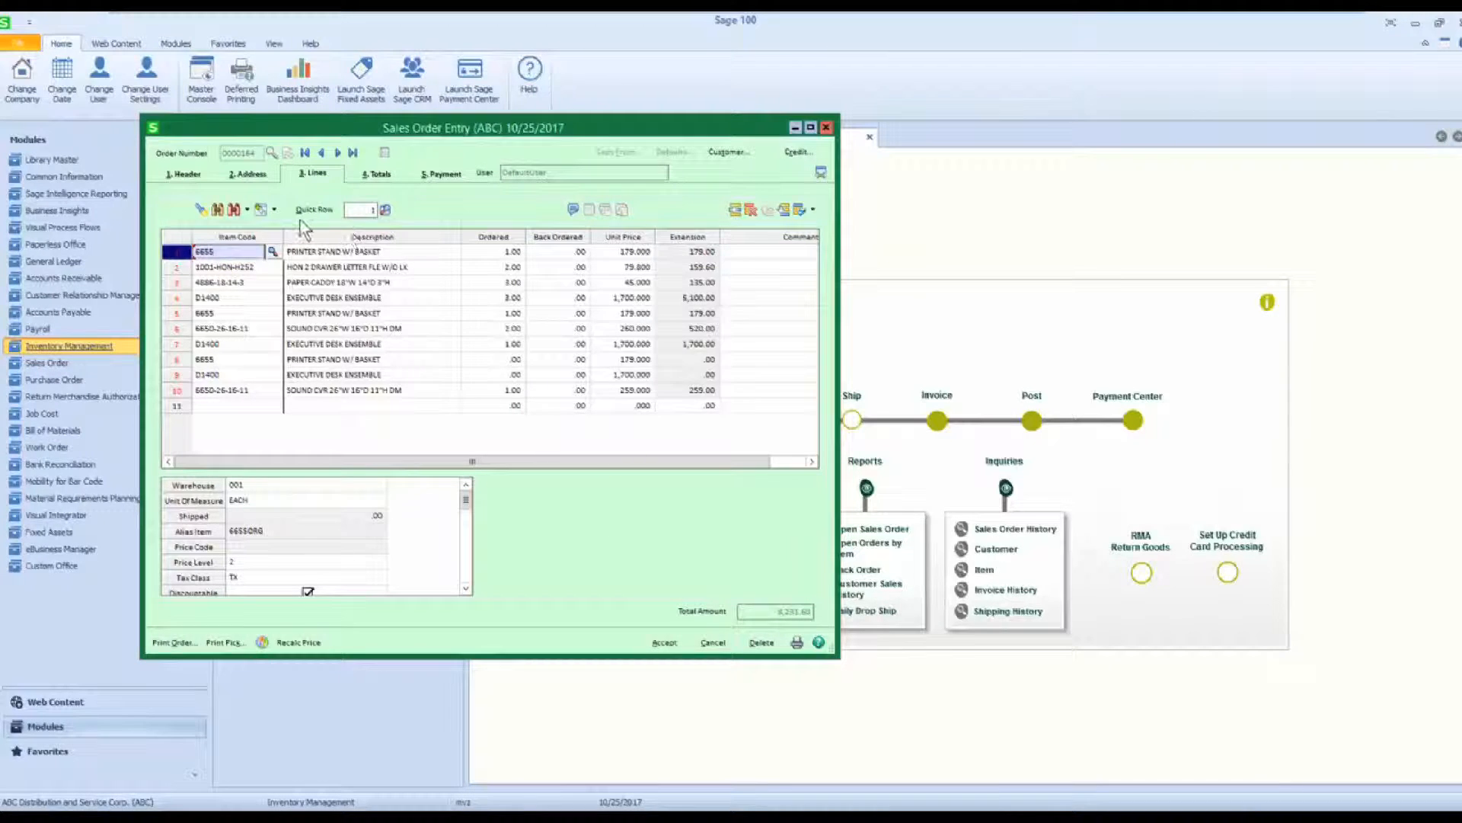
Look up the pricing of the printer stand 6655 on line 1.
left_click(276, 212)
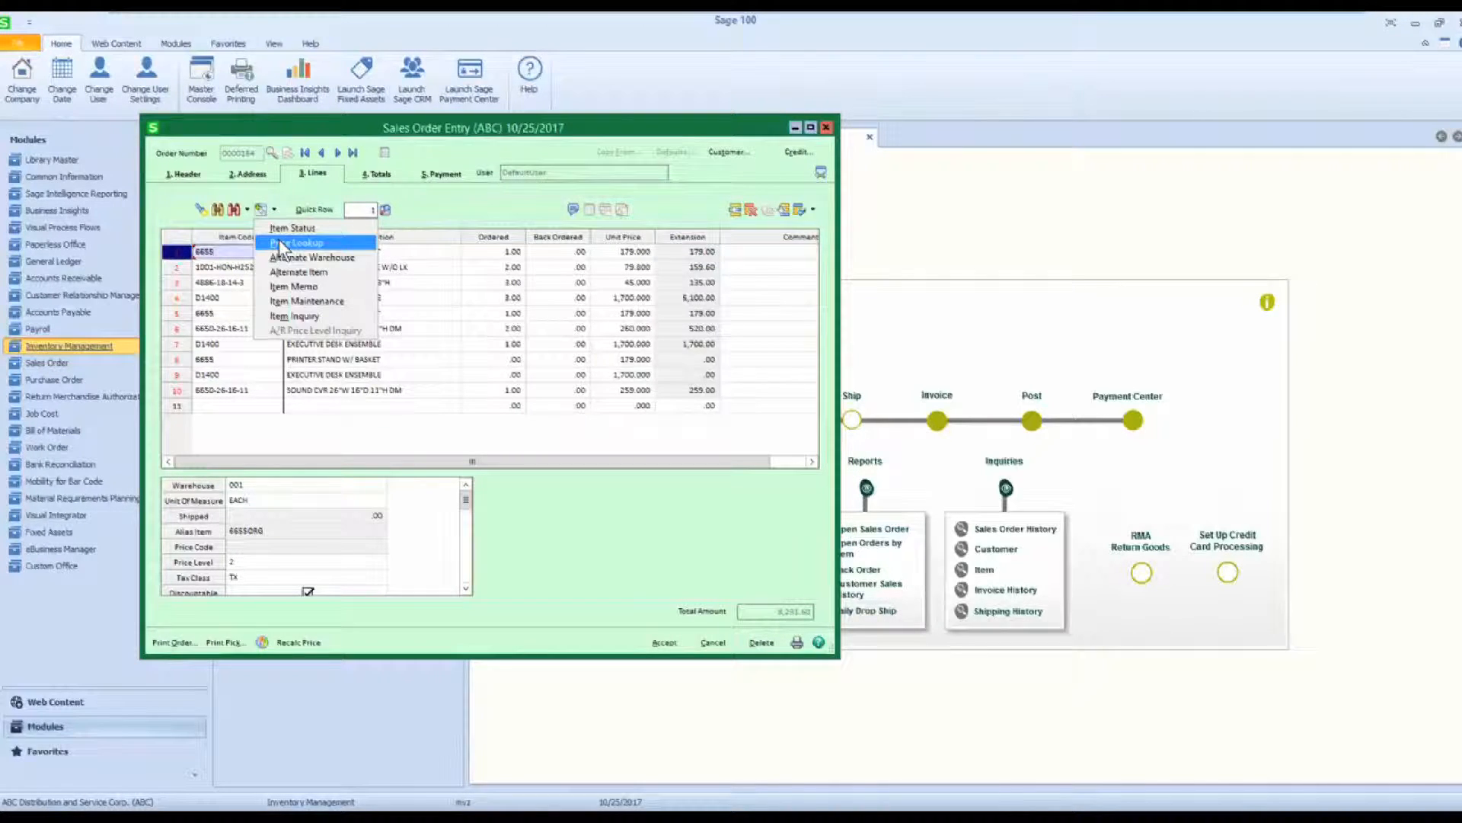
left_click(279, 239)
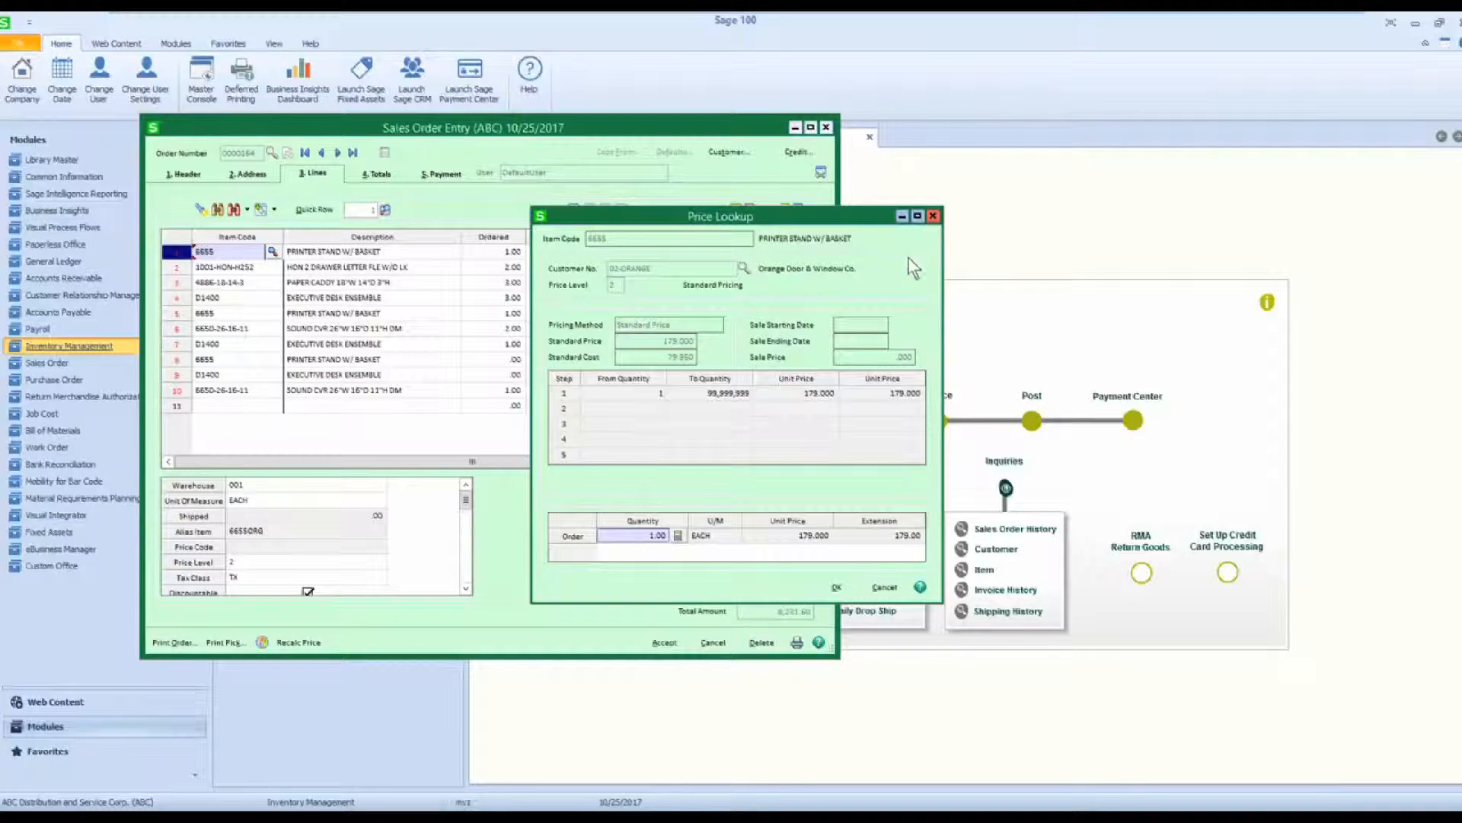
left_click(933, 216)
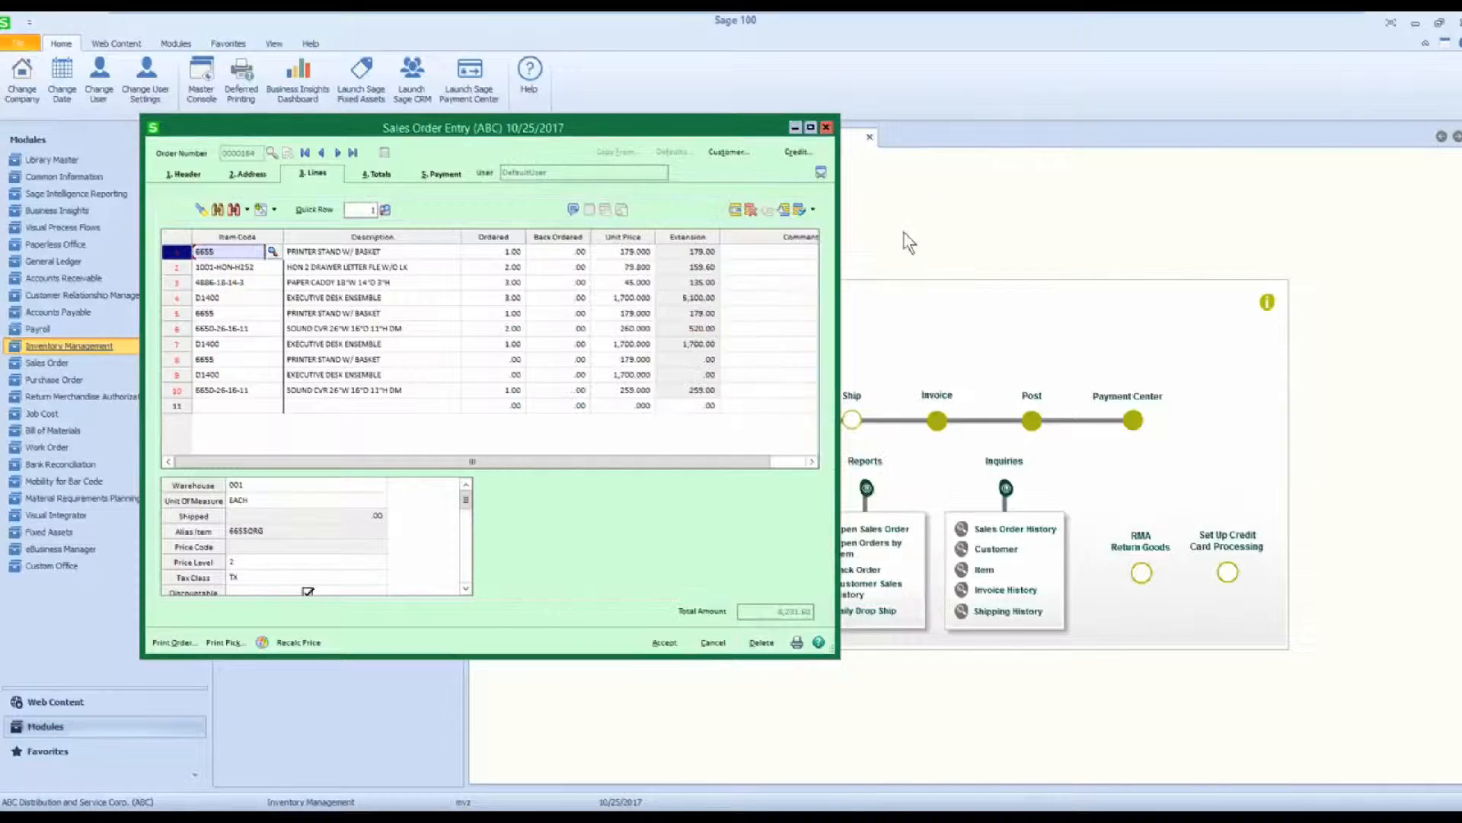
Look up the pricing and quantity discounts of item 1001-HON-H252 on line 2.
left_click(262, 268)
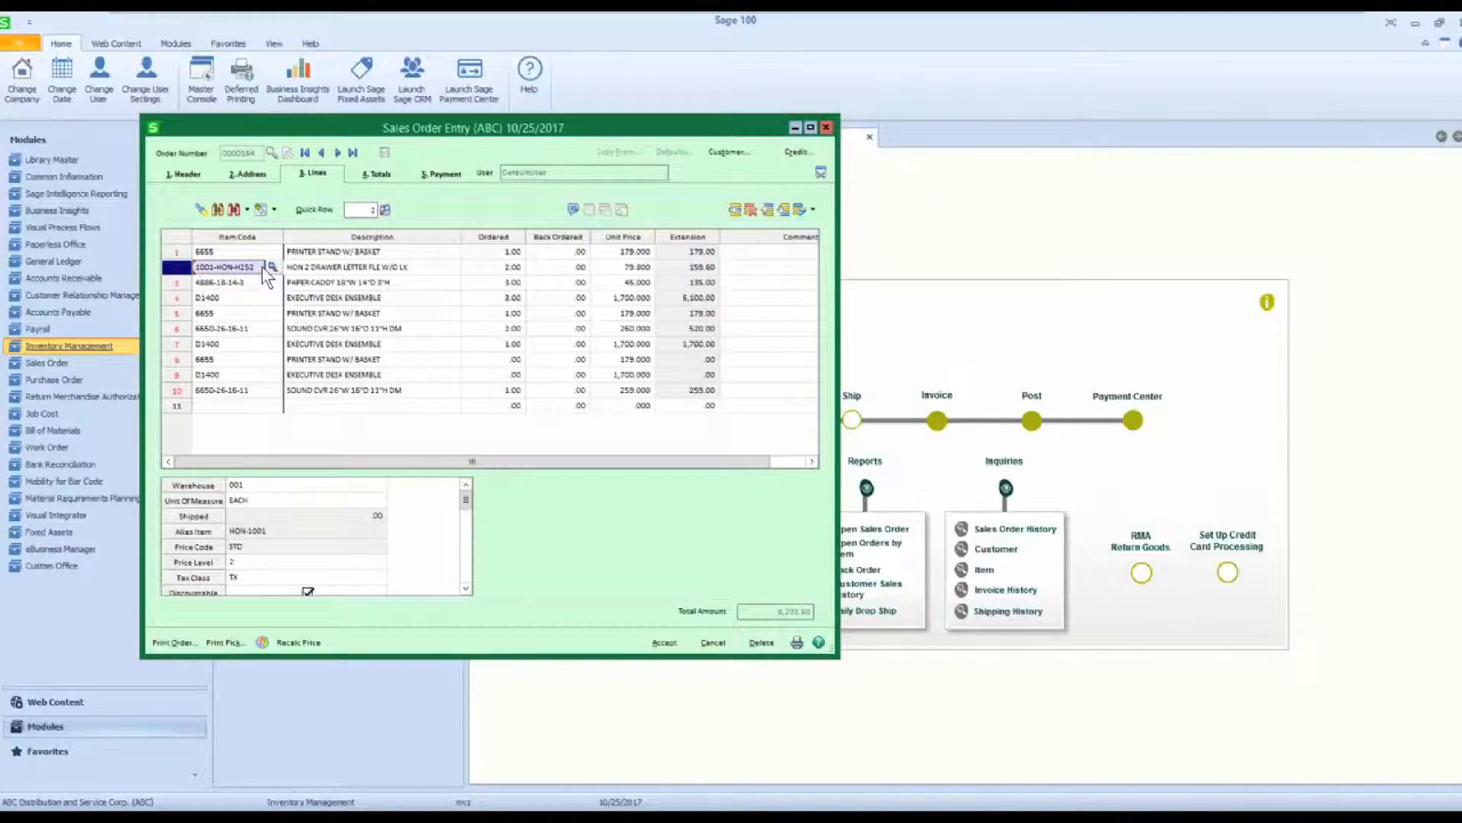
left_click(275, 213)
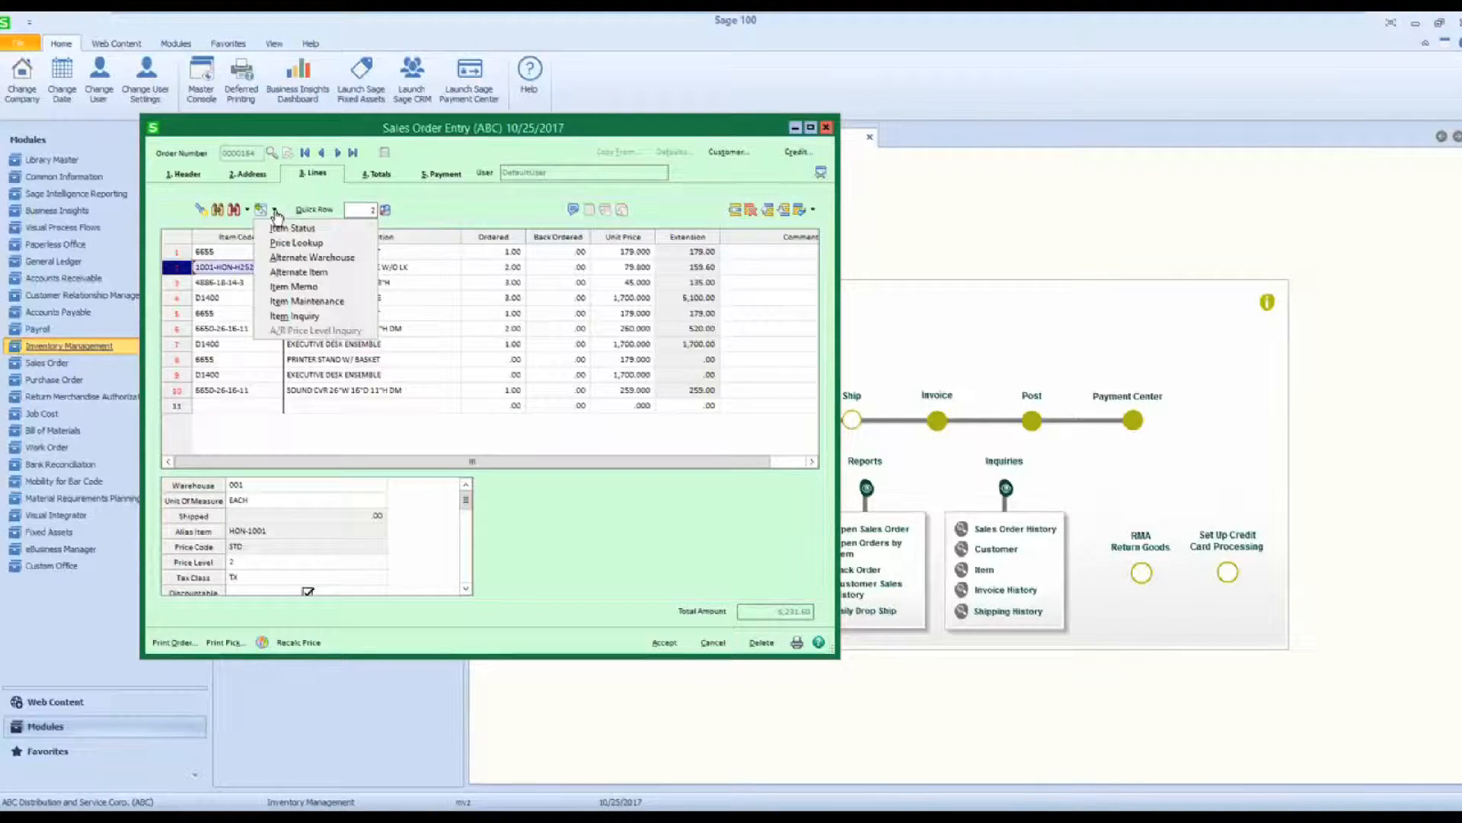
left_click(283, 240)
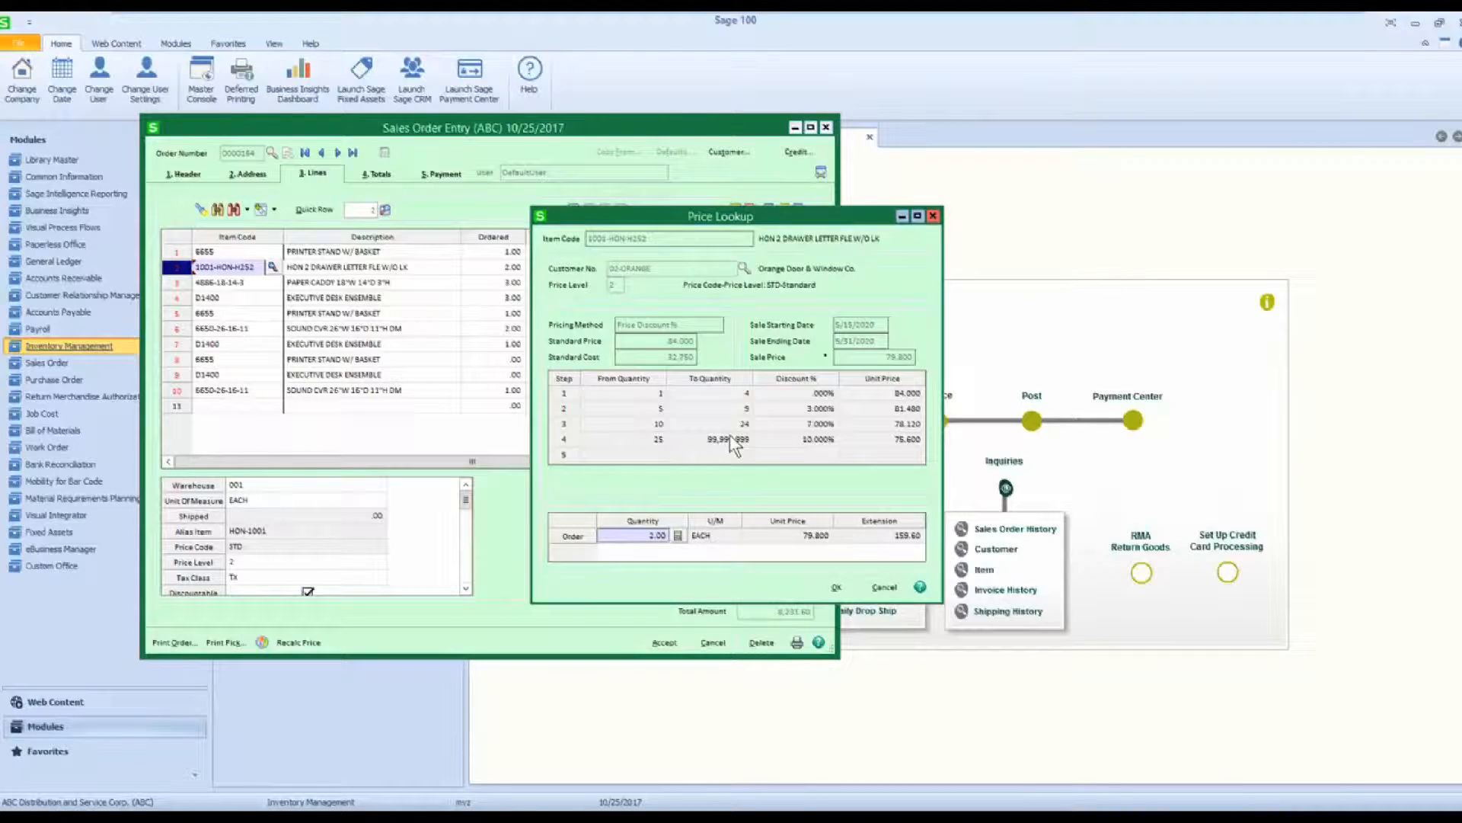
left_click(933, 216)
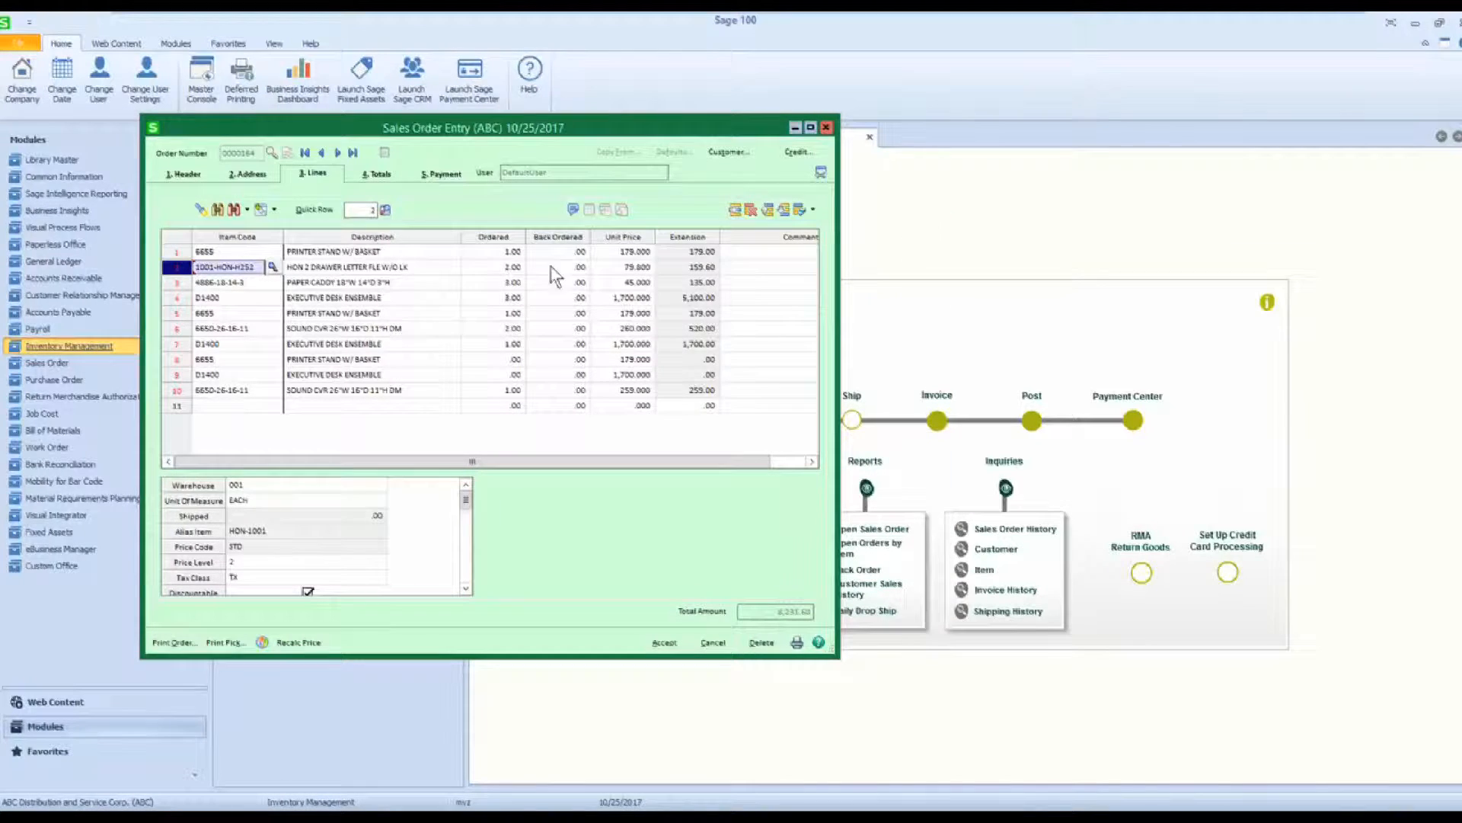
Review the alternate warehouses and the alternate items for item 1001-HON-H252 on line 2.
left_click(275, 211)
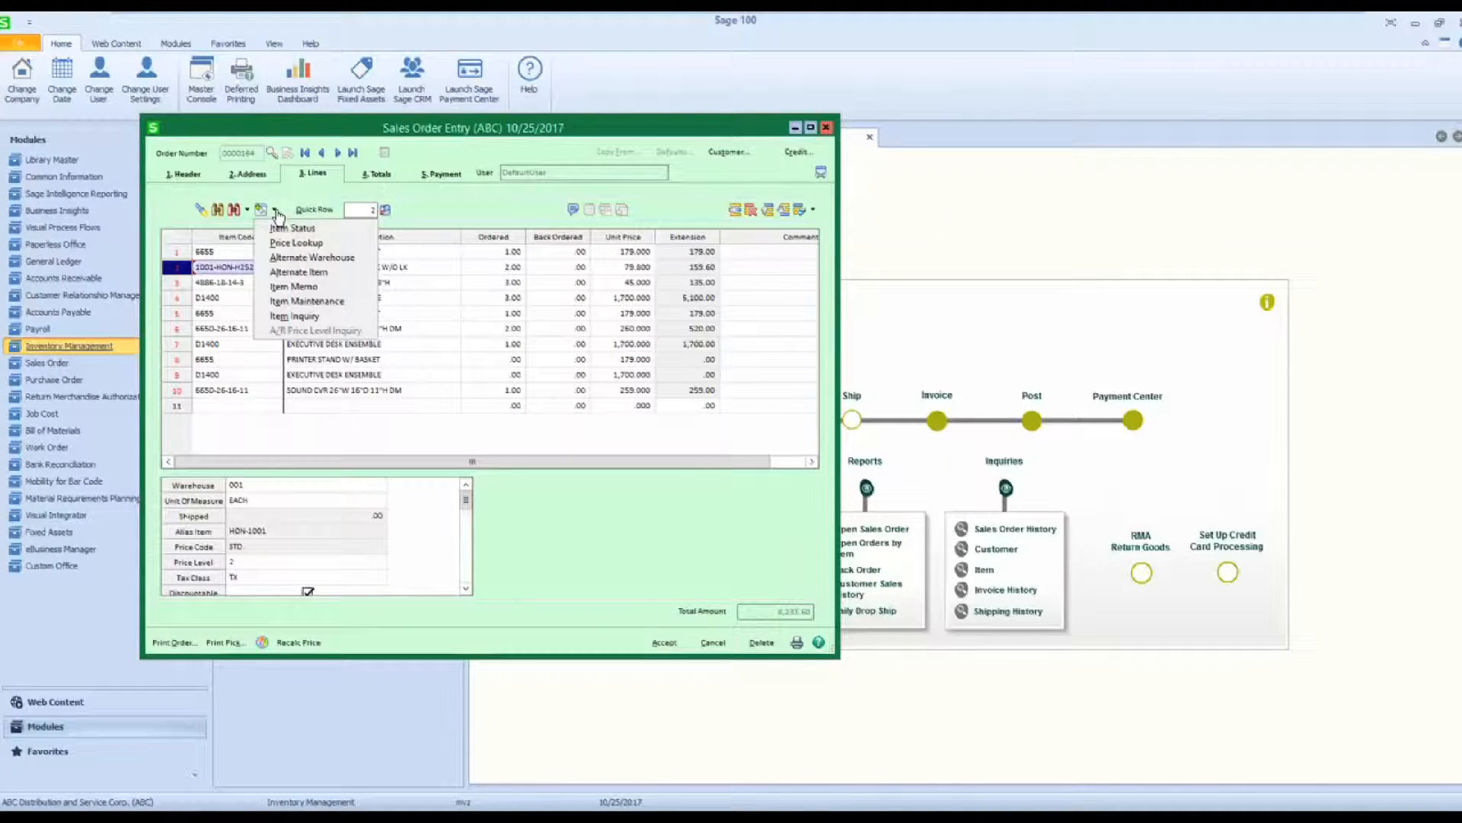
left_click(300, 258)
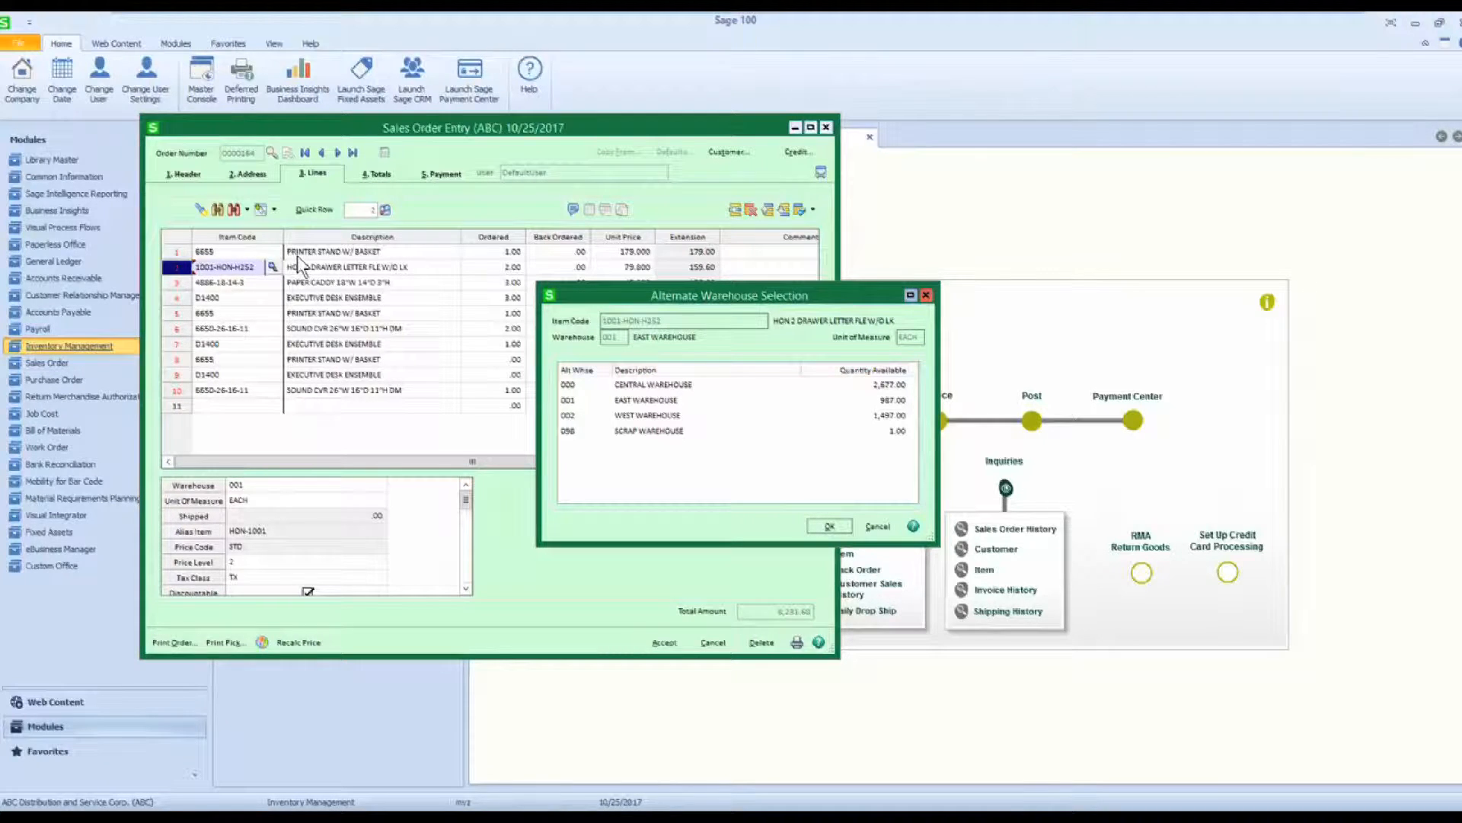
left_click(927, 295)
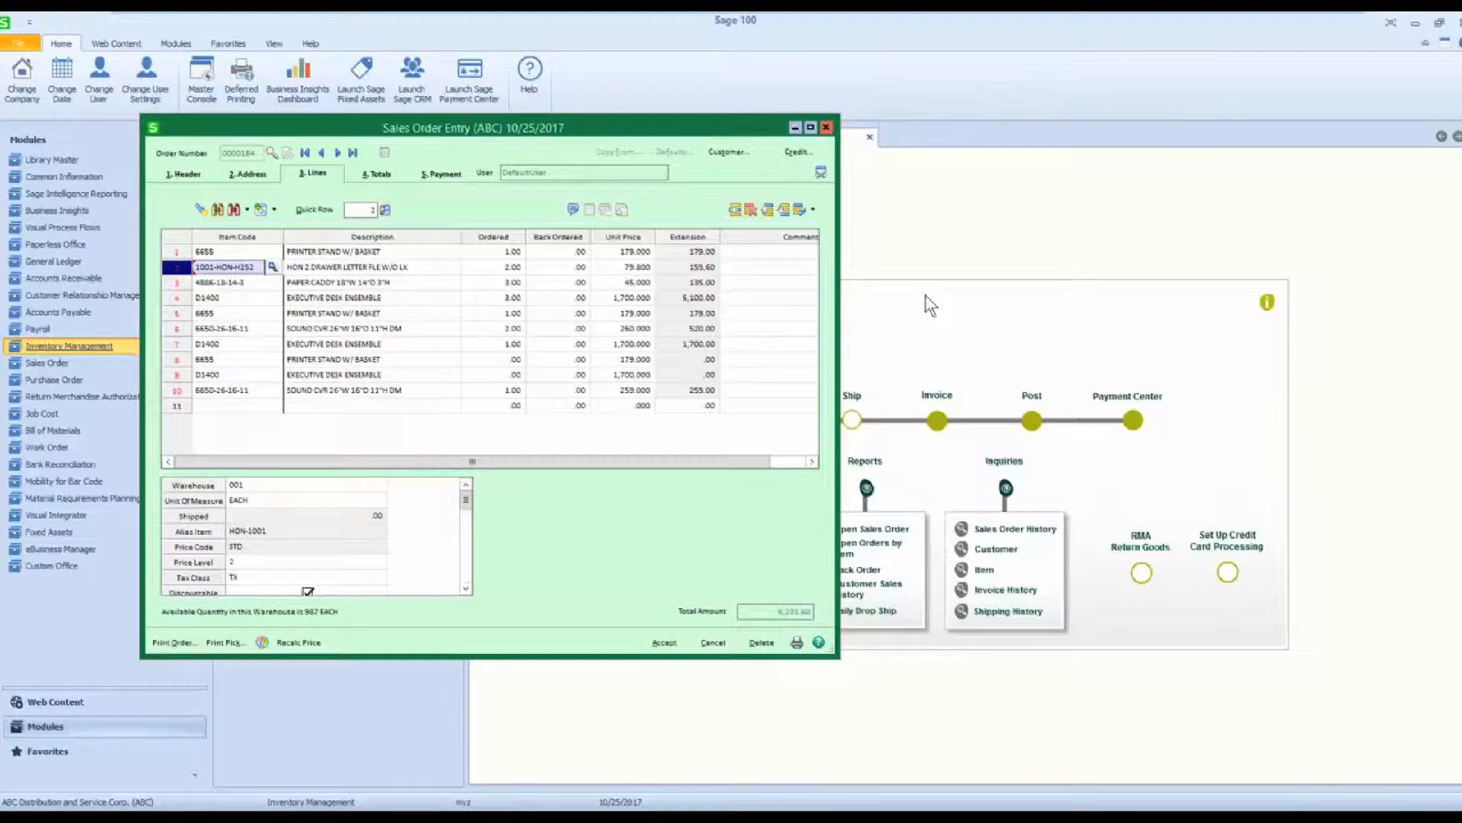
left_click(275, 210)
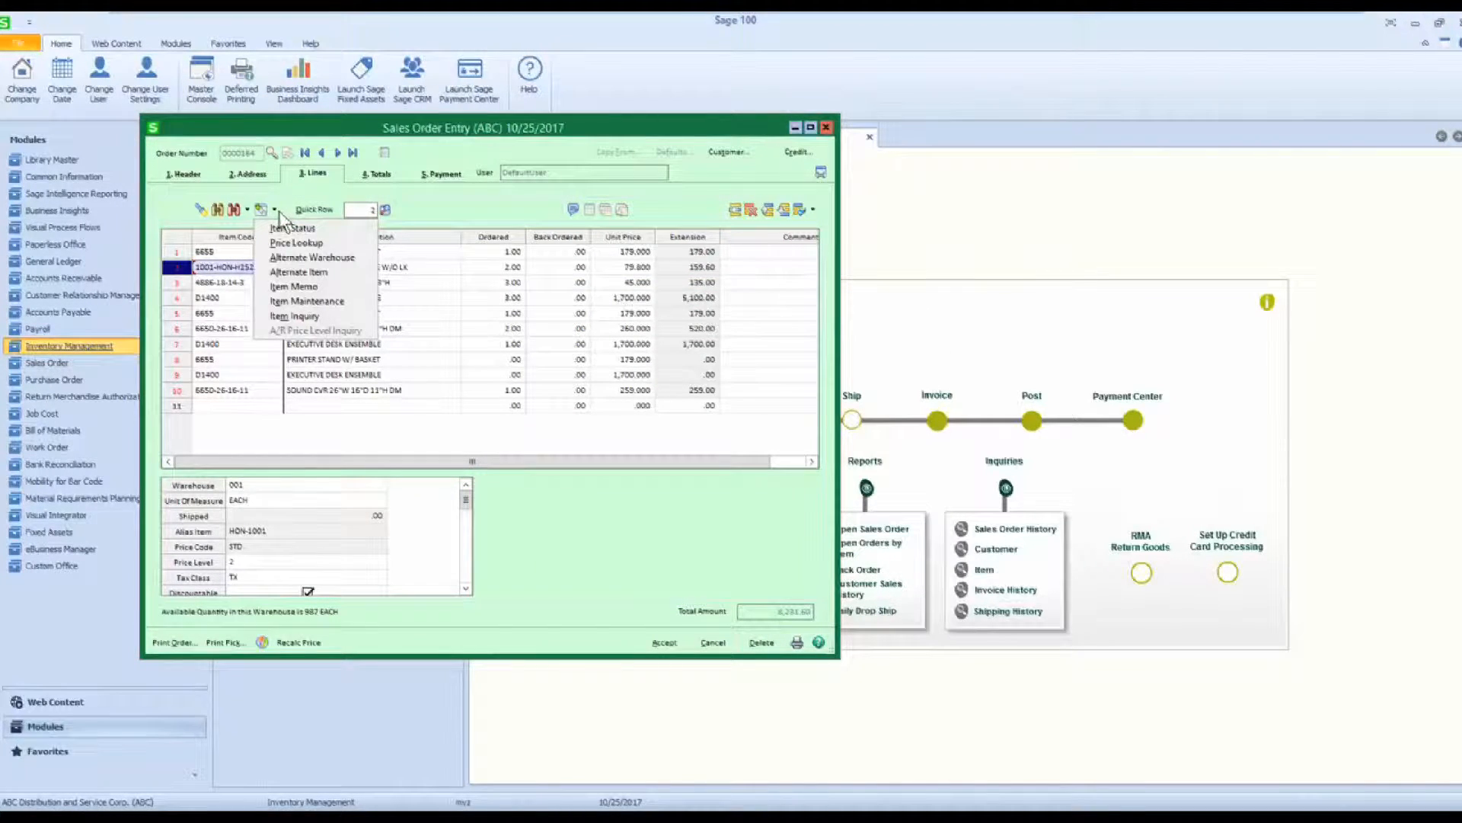
left_click(295, 272)
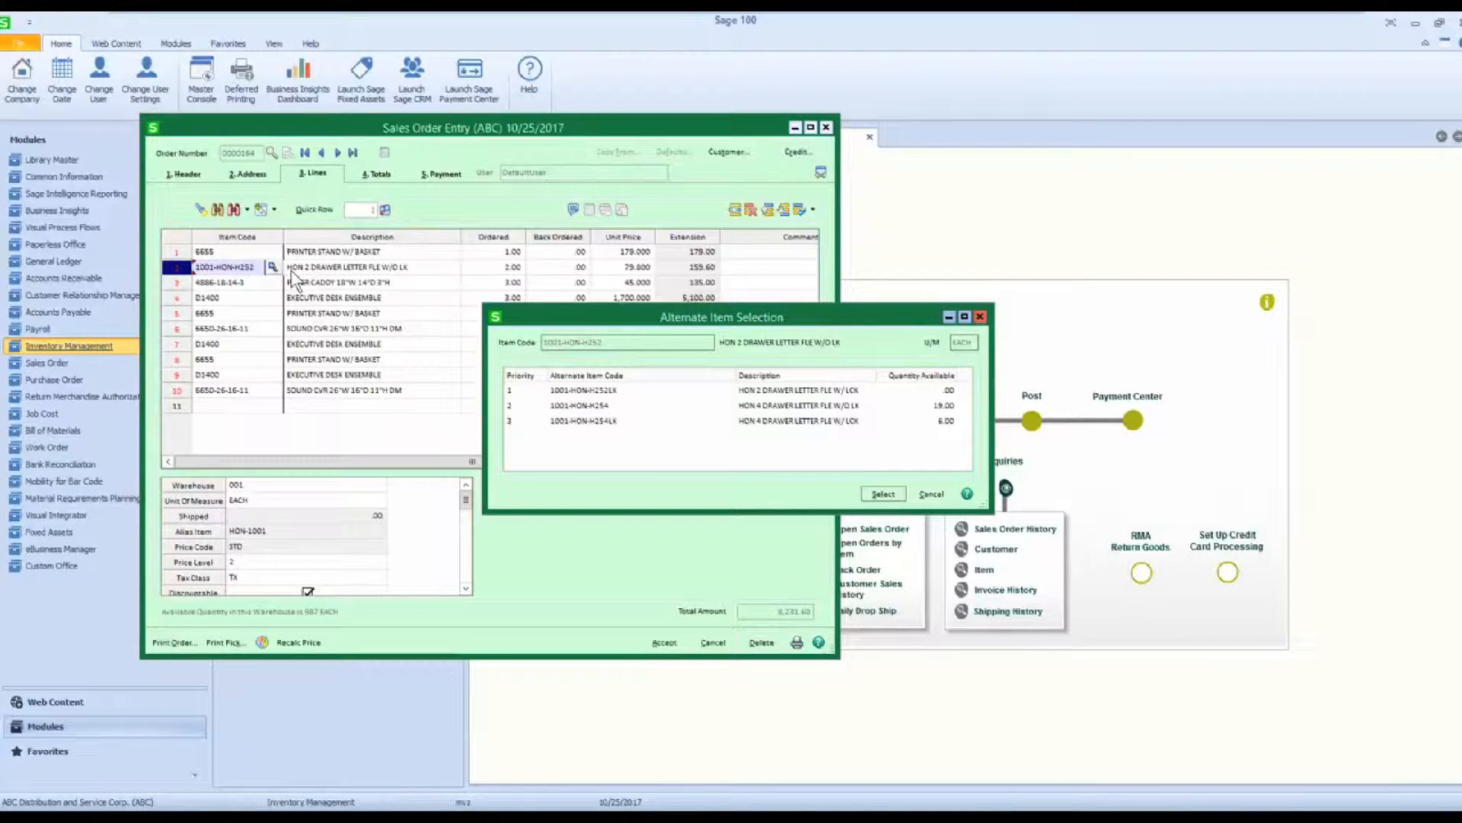
Close the alternate items and review the memos for item 1001-HON-H252 on line 2.
left_click(980, 316)
left_click(276, 211)
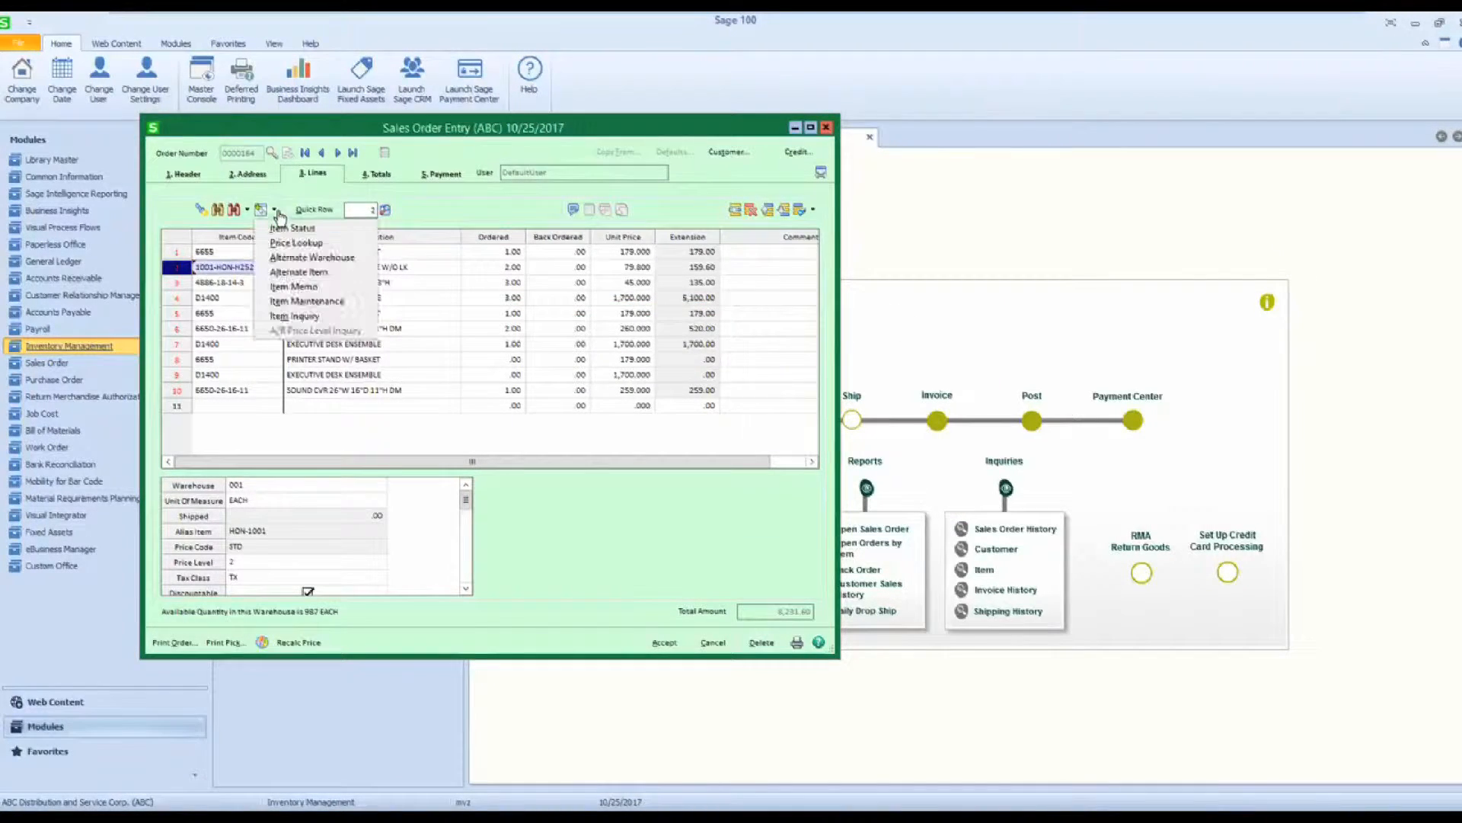
left_click(293, 287)
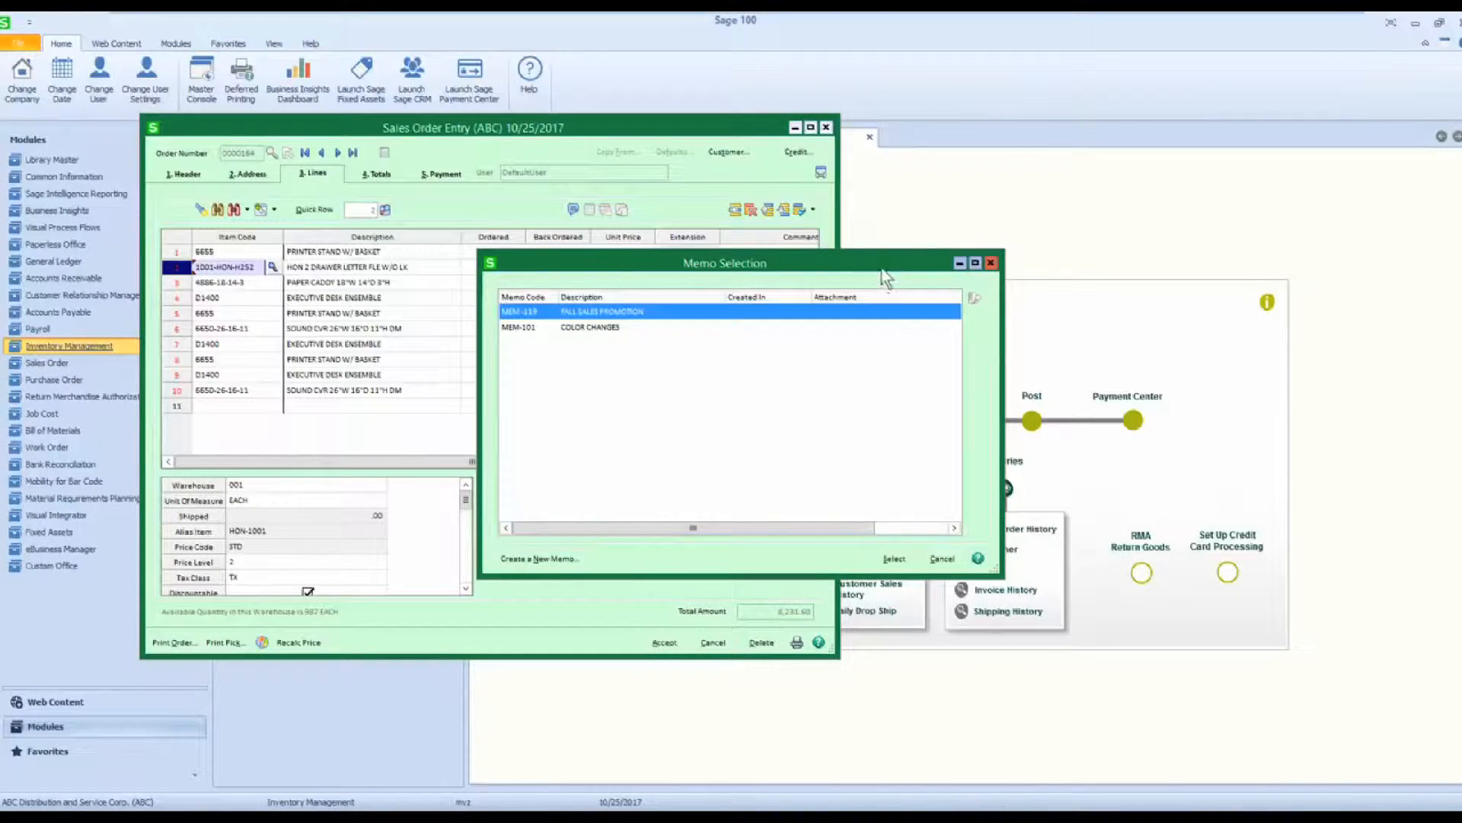
left_click(990, 263)
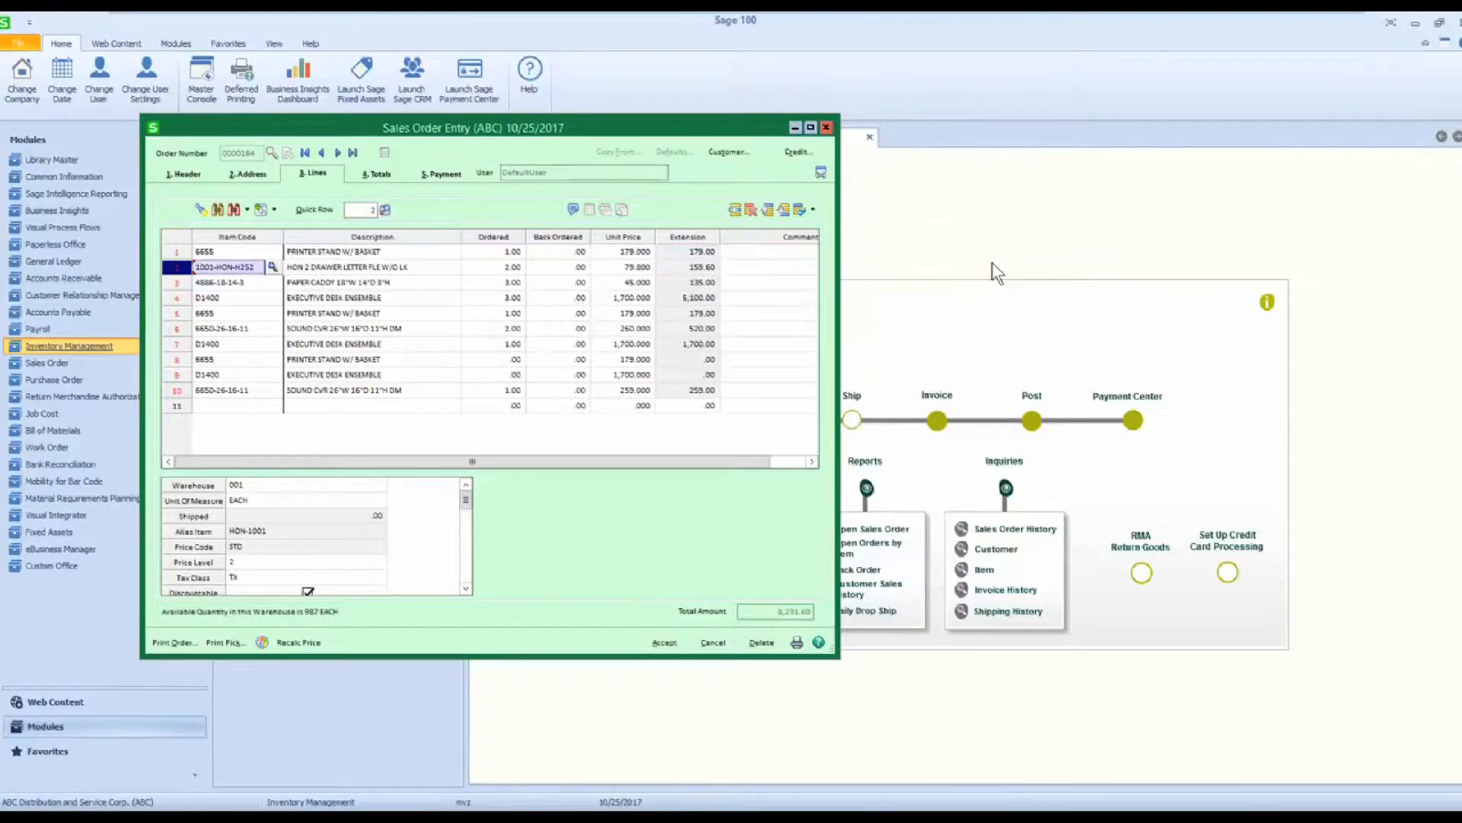
Review the Item Maintenance record and the Item Inquiry for item 1001-HON-H252 on line 2, closing each one.
left_click(273, 215)
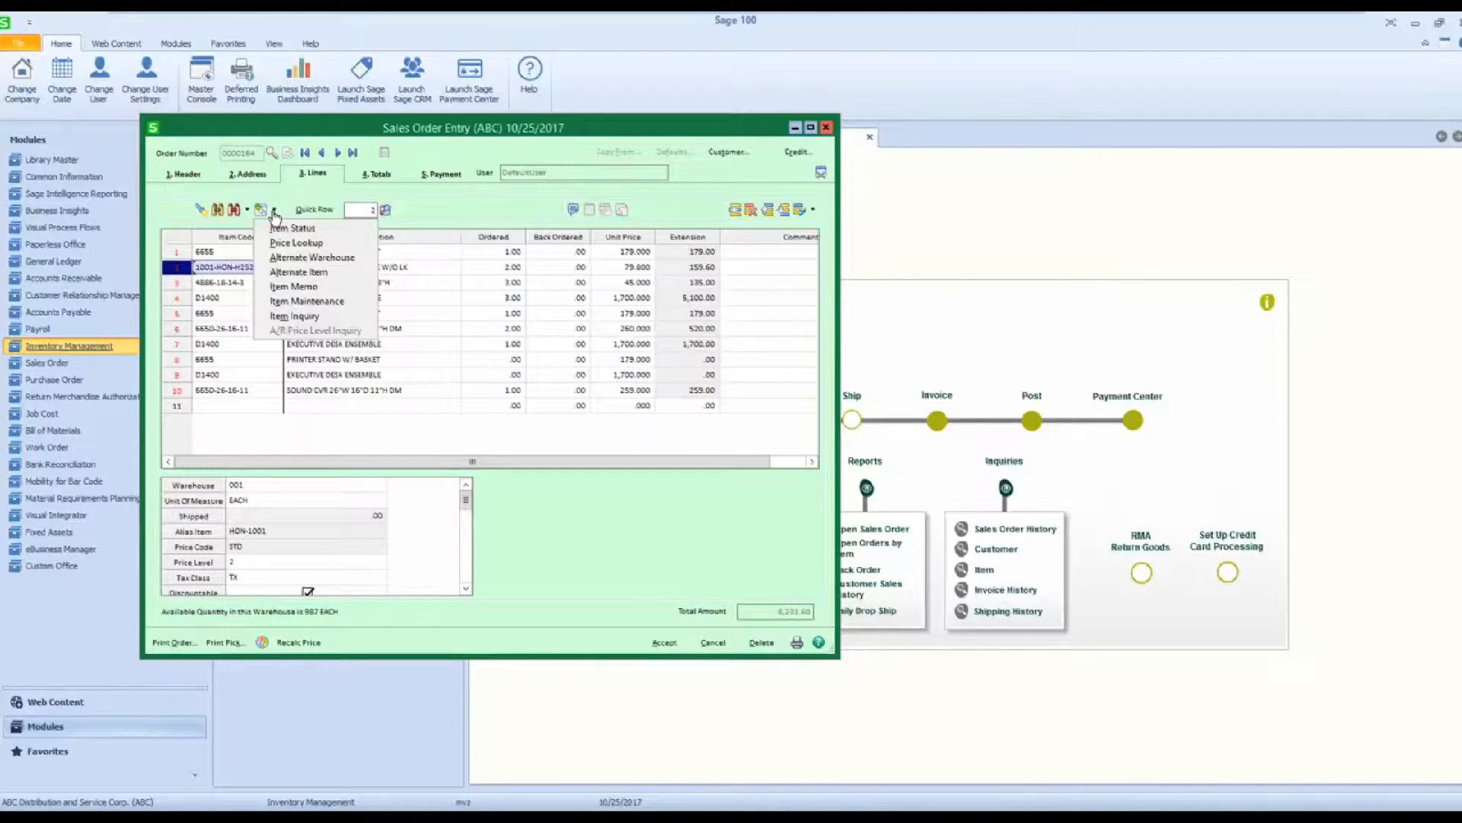
left_click(295, 299)
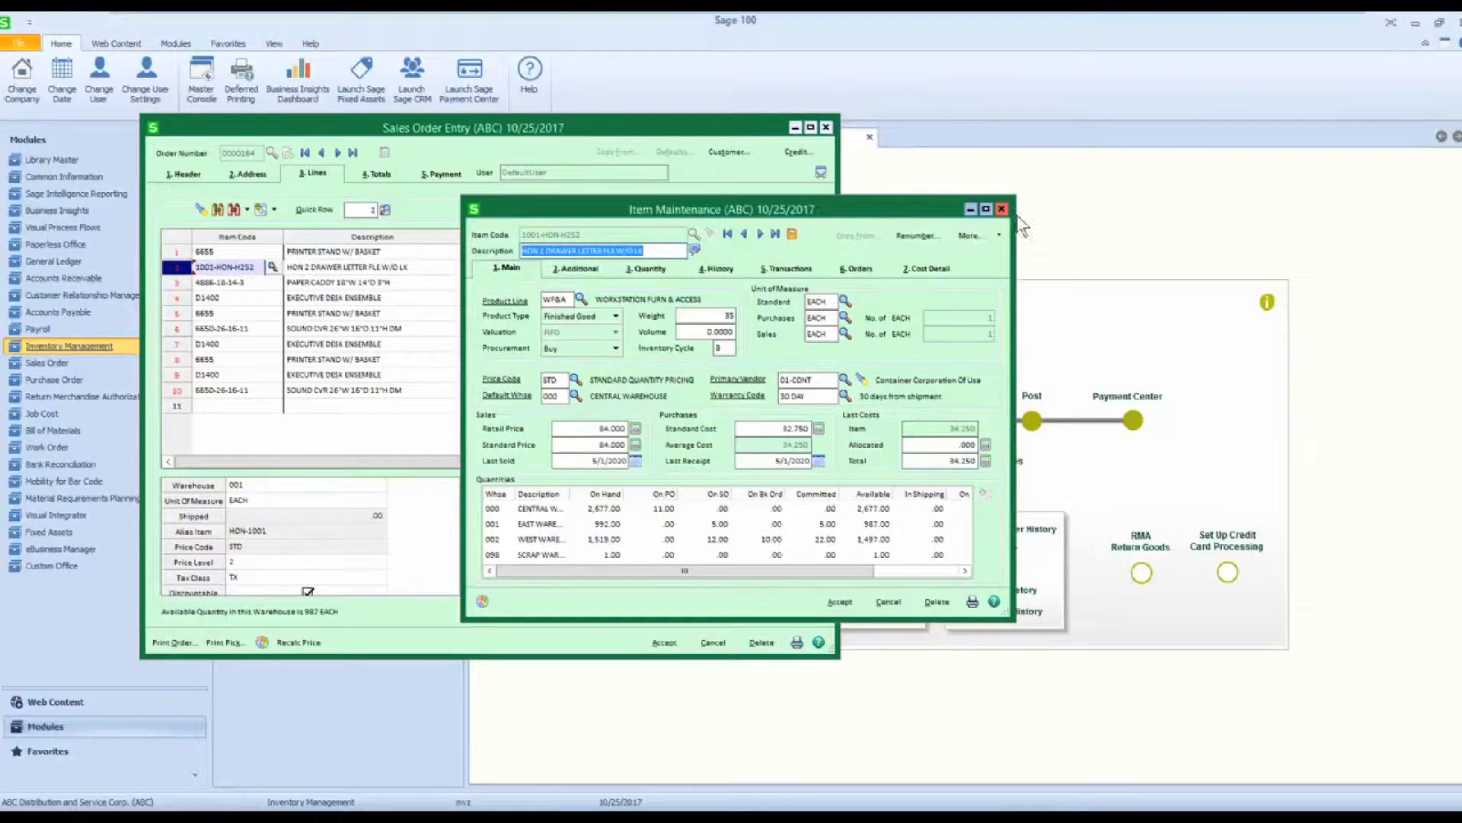
left_click(1002, 209)
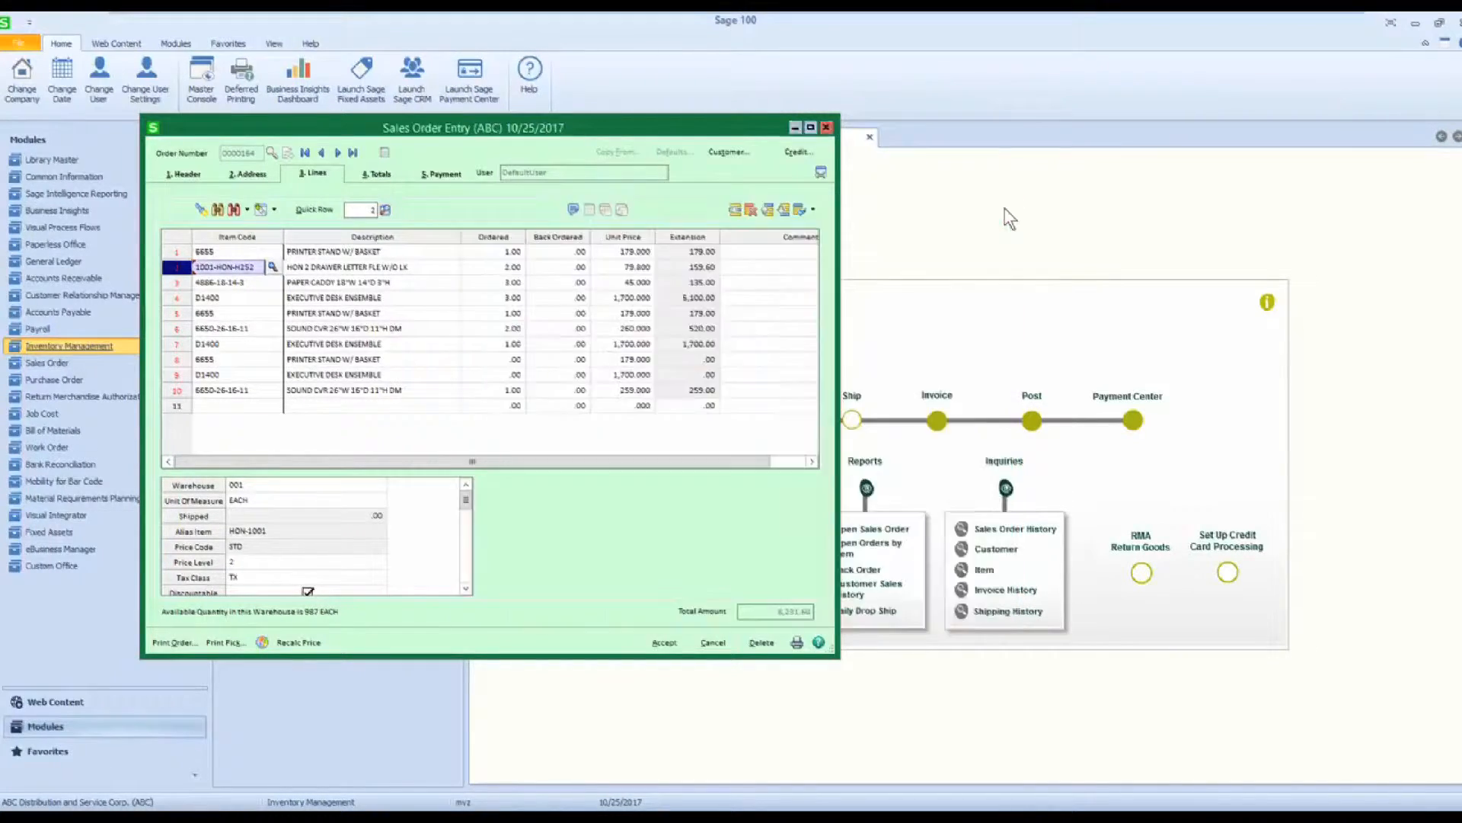
left_click(274, 211)
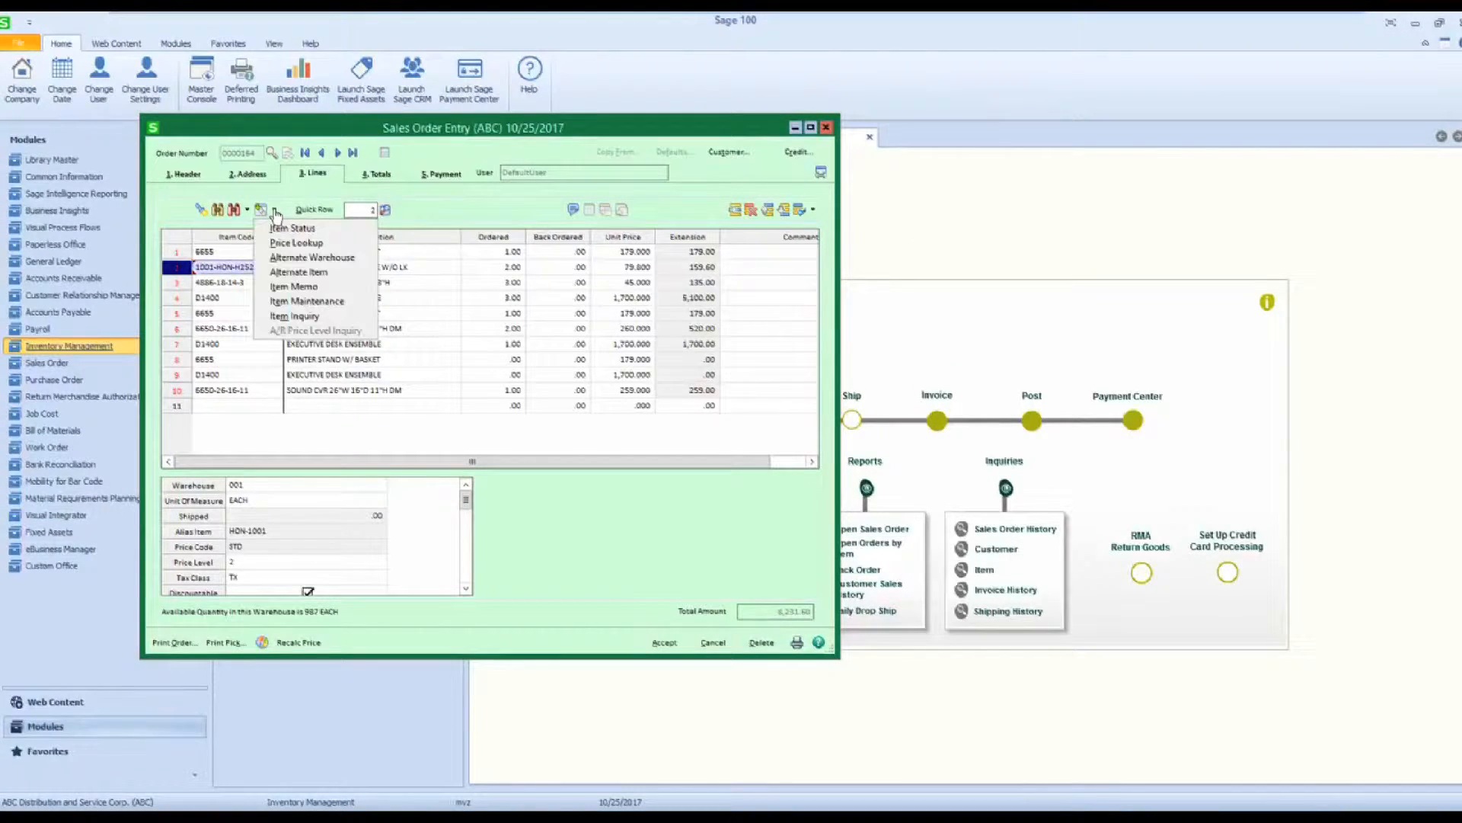
left_click(283, 319)
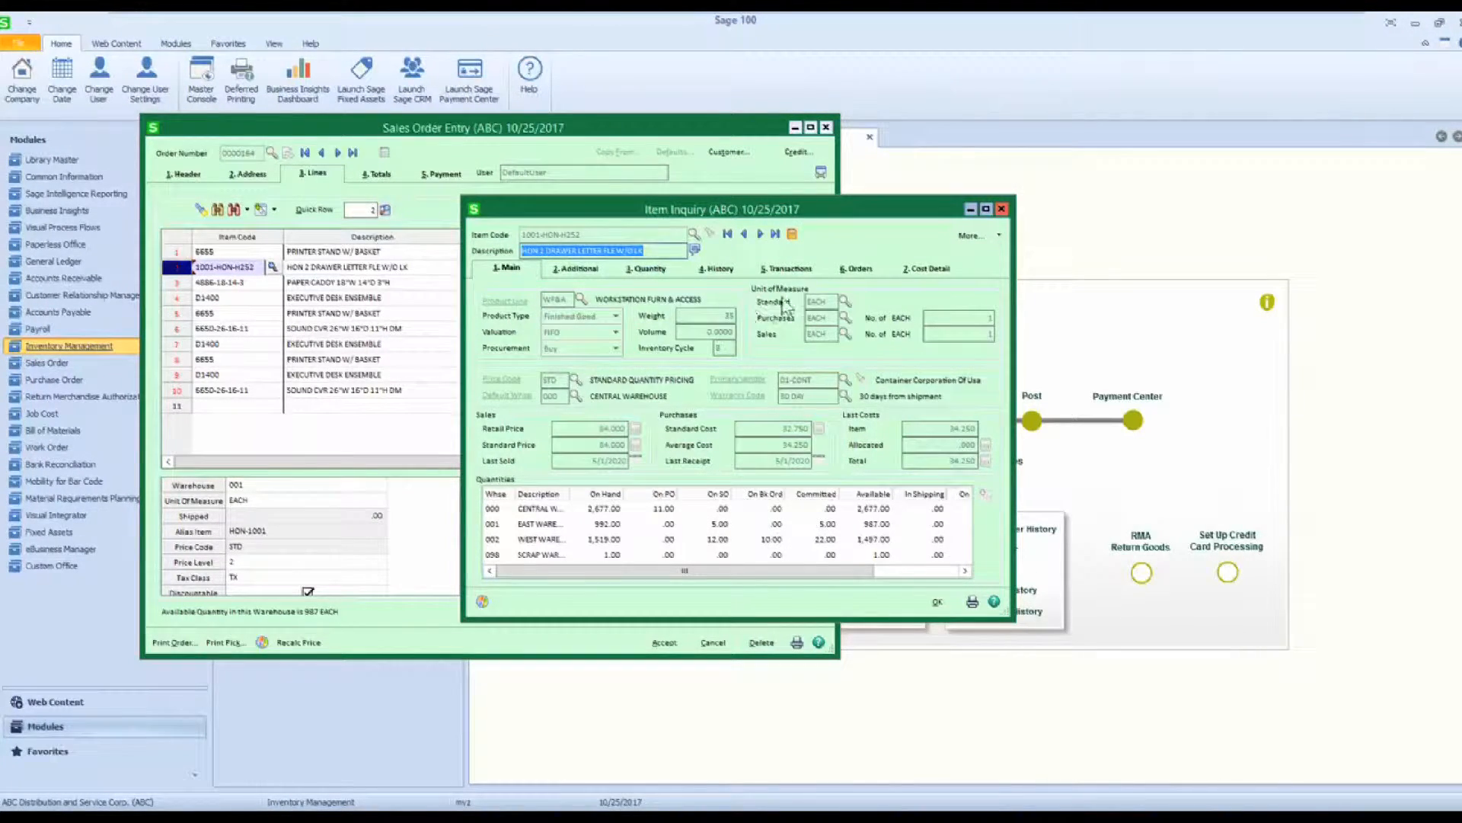
left_click(1003, 210)
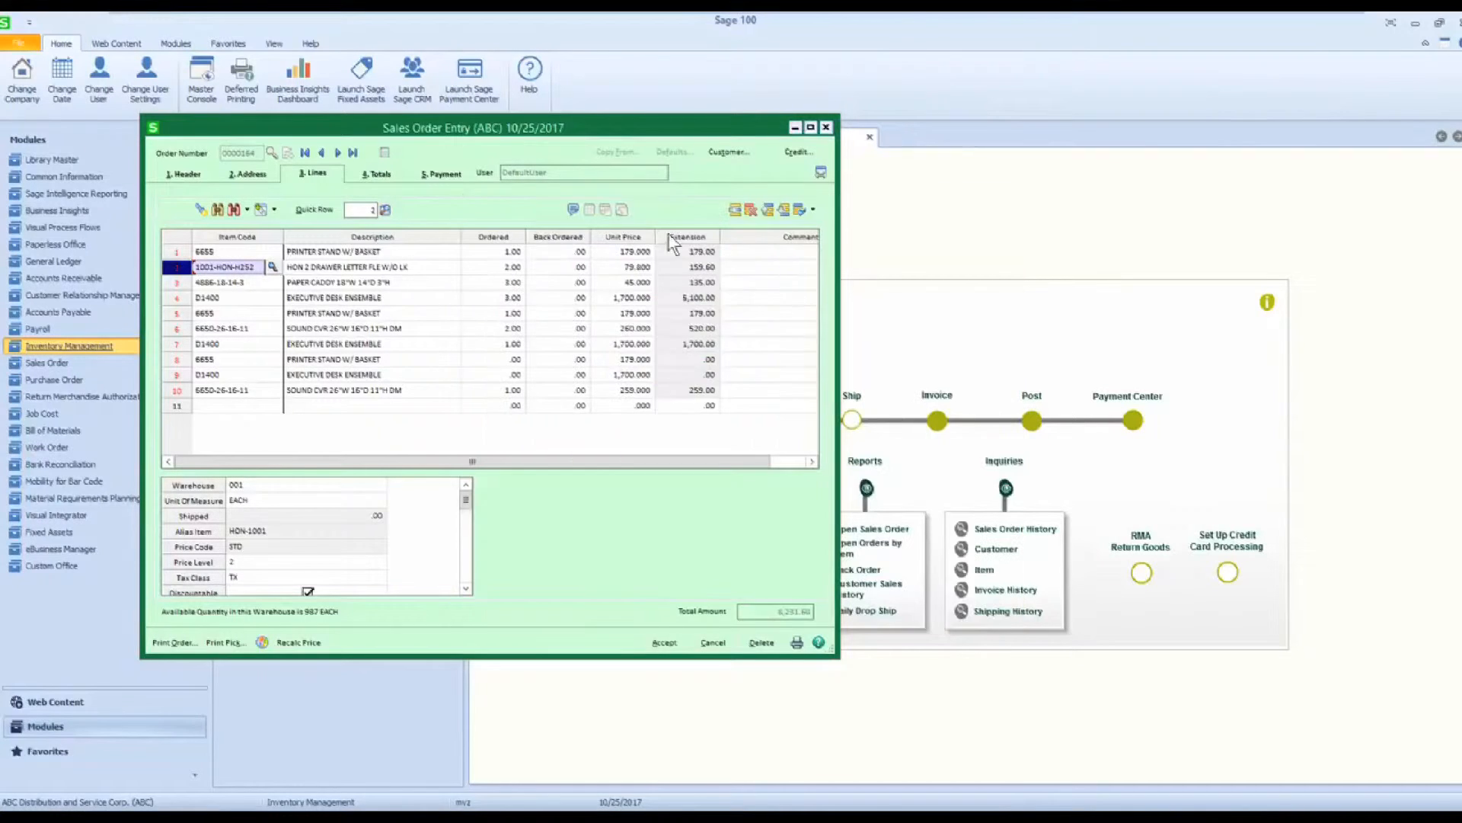
left_click(275, 211)
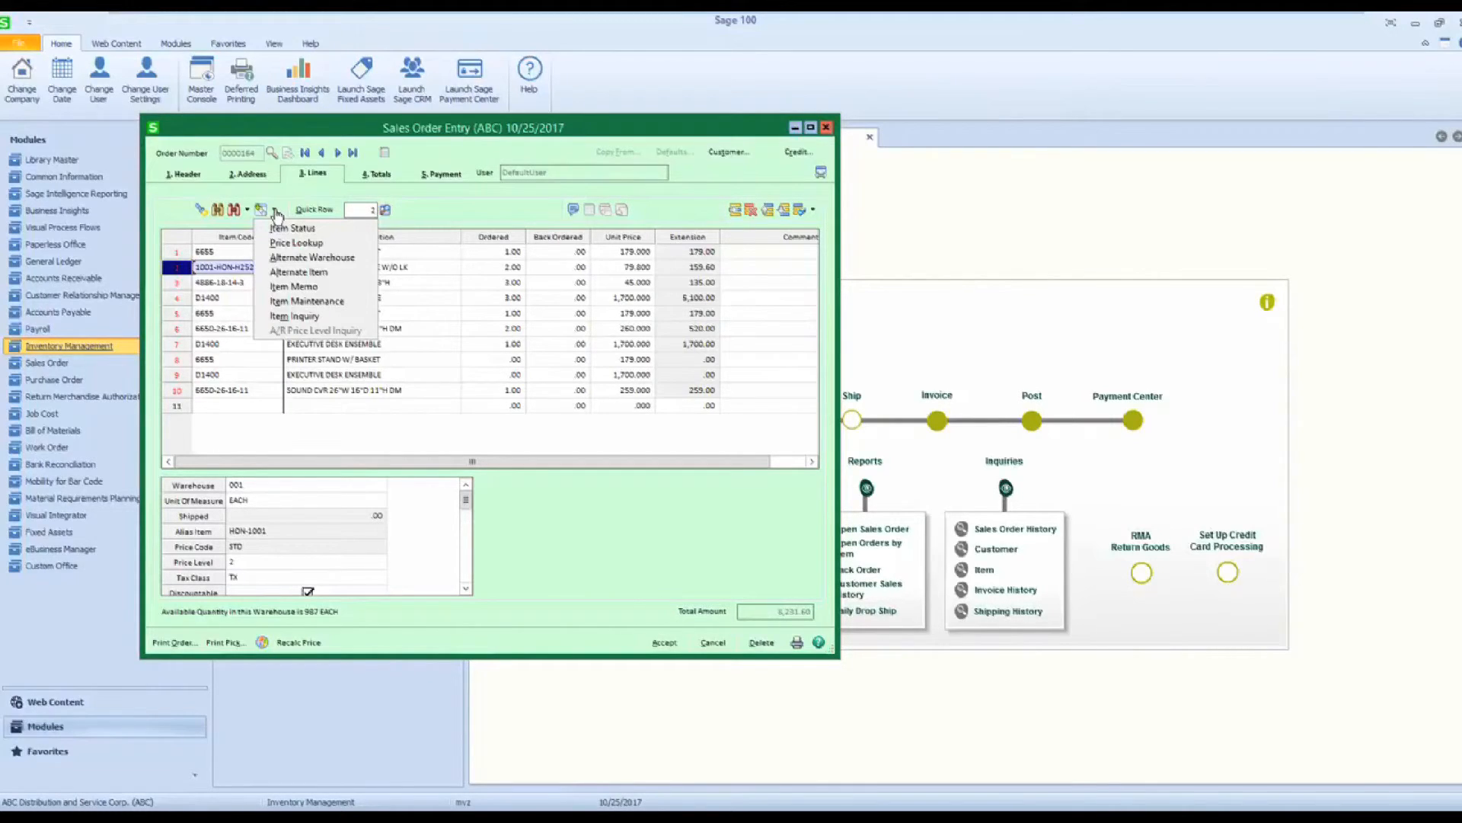
left_click(411, 435)
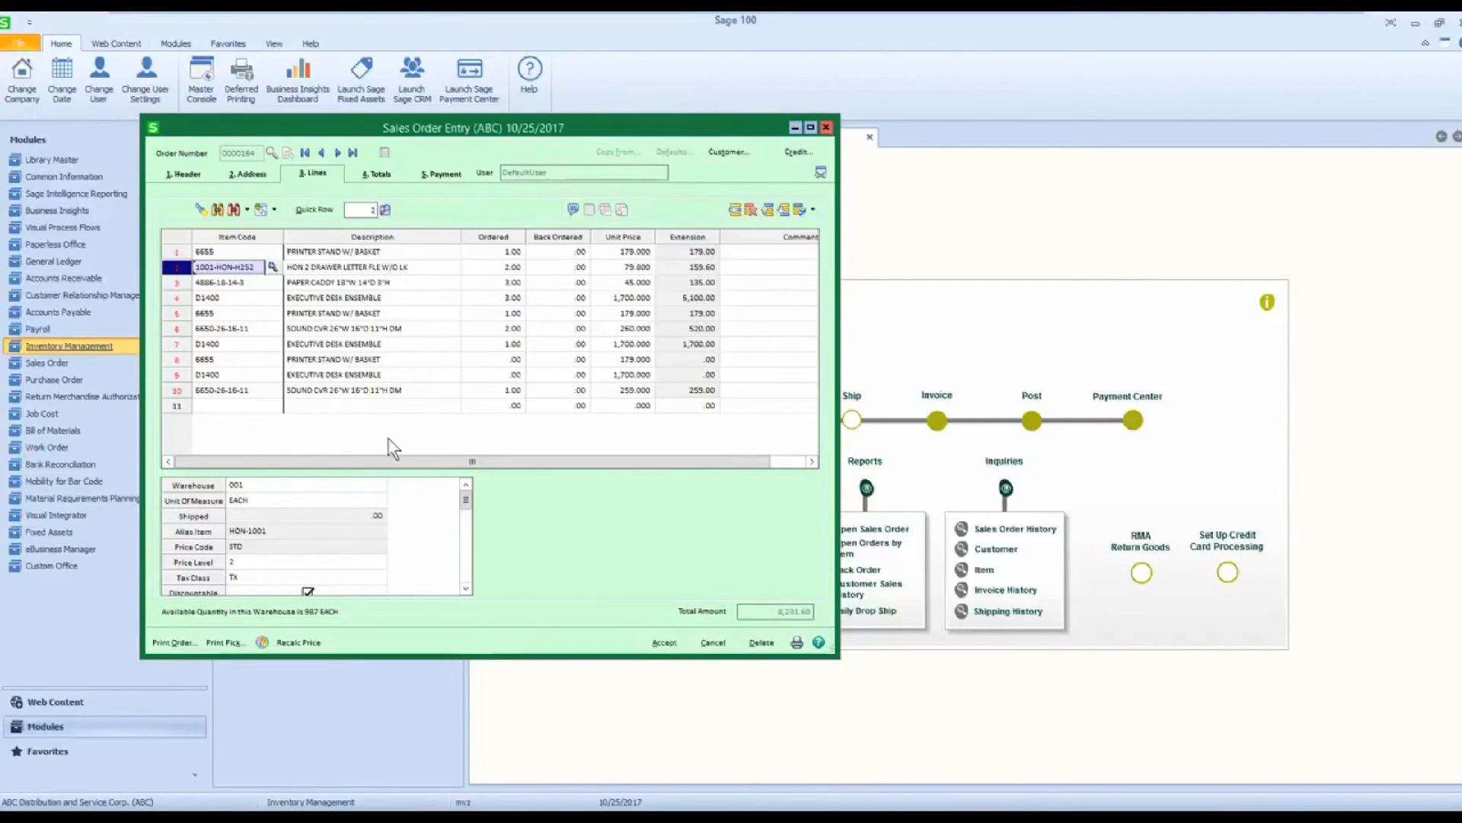